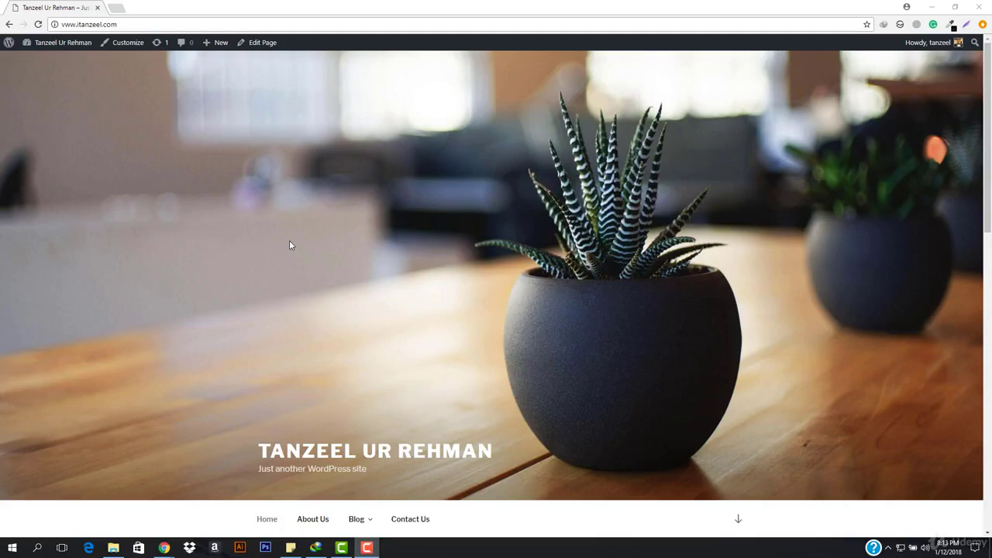
- Launch the Customizer from the admin bar and scroll through the front-page preview
scroll(296, 274, "down", 15)
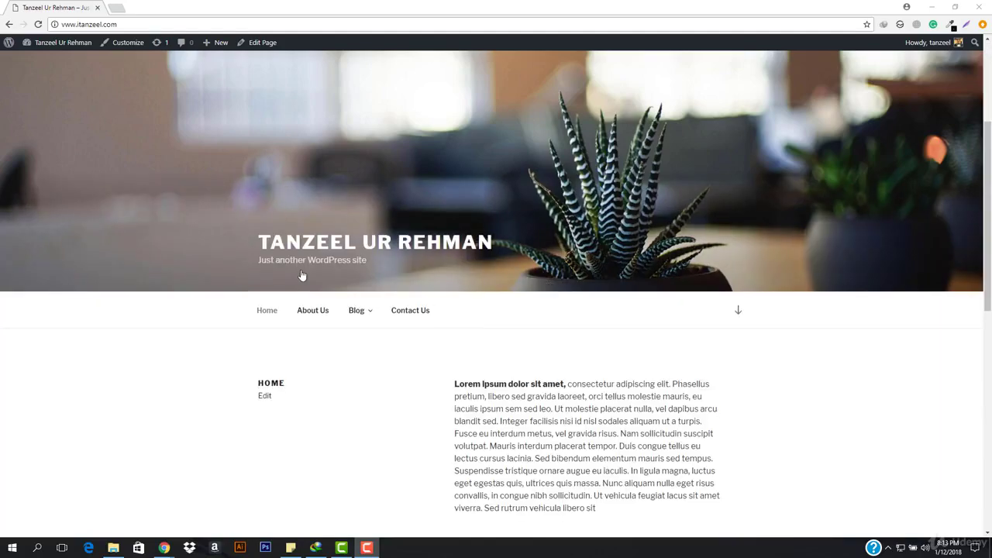
scroll(331, 407, "up", 15)
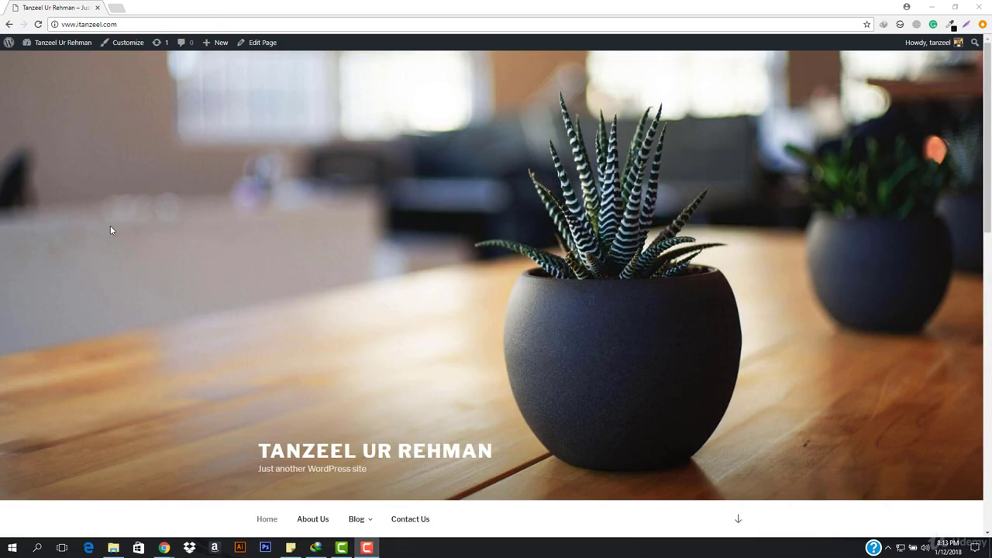
mouse_move(57, 42)
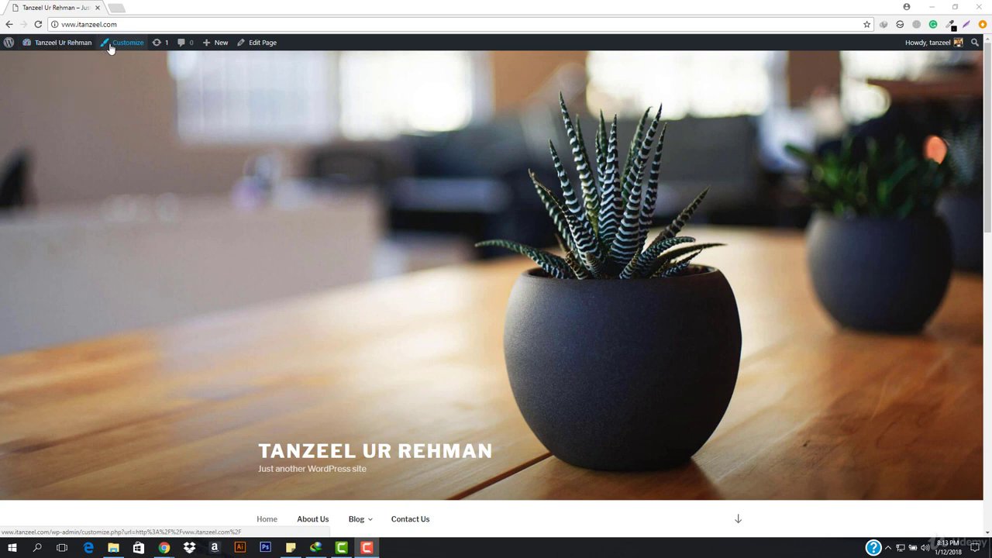
left_click(110, 48)
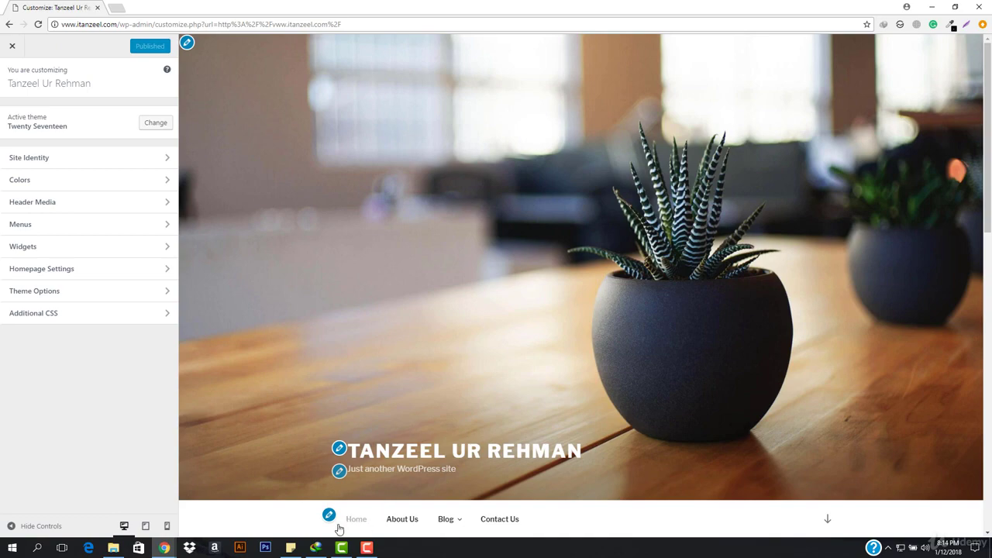
scroll(337, 525, "down", 1)
scroll(337, 526, "down", 8)
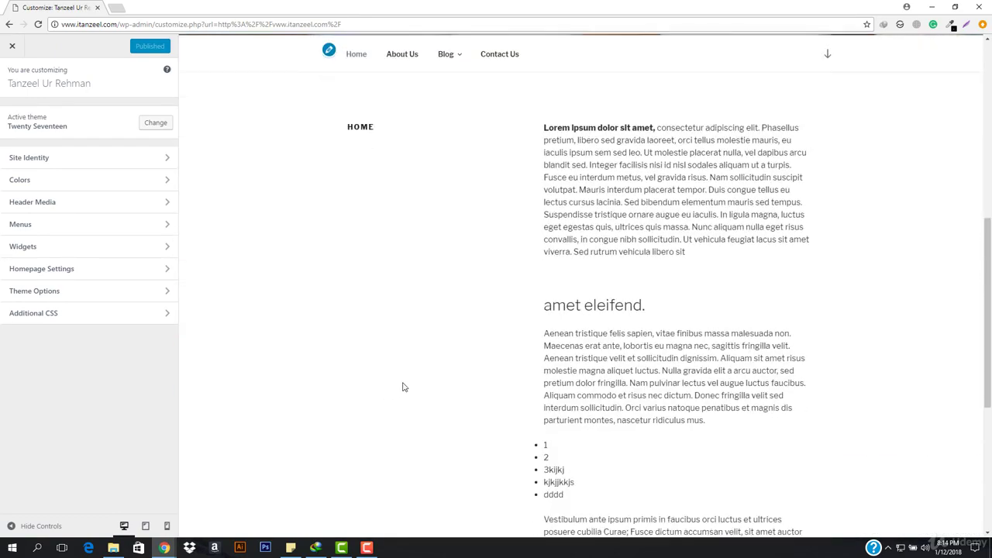
scroll(409, 390, "down", 2)
scroll(411, 394, "up", 15)
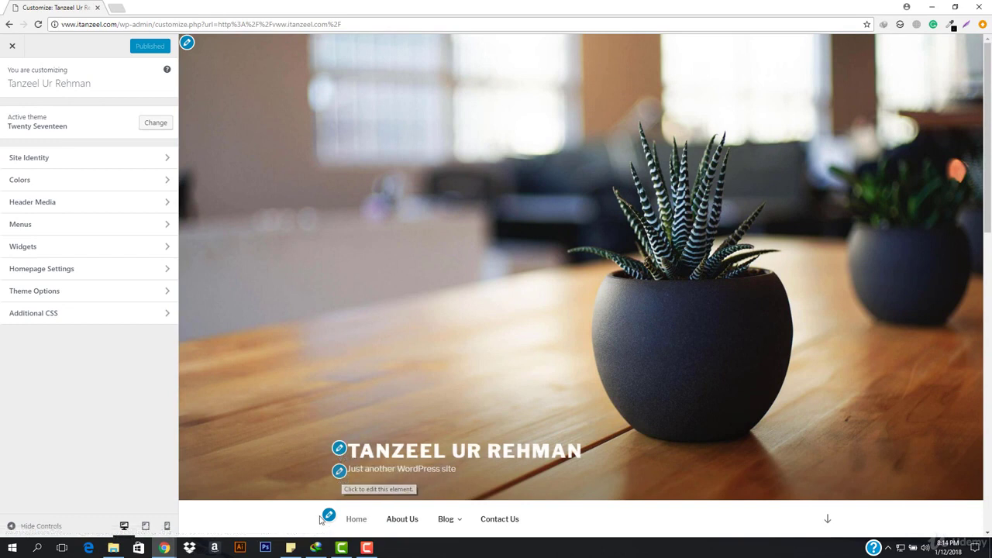
- From Site Identity's logo picker, upload logo1.png from the Desktop into the Media Library
left_click(62, 159)
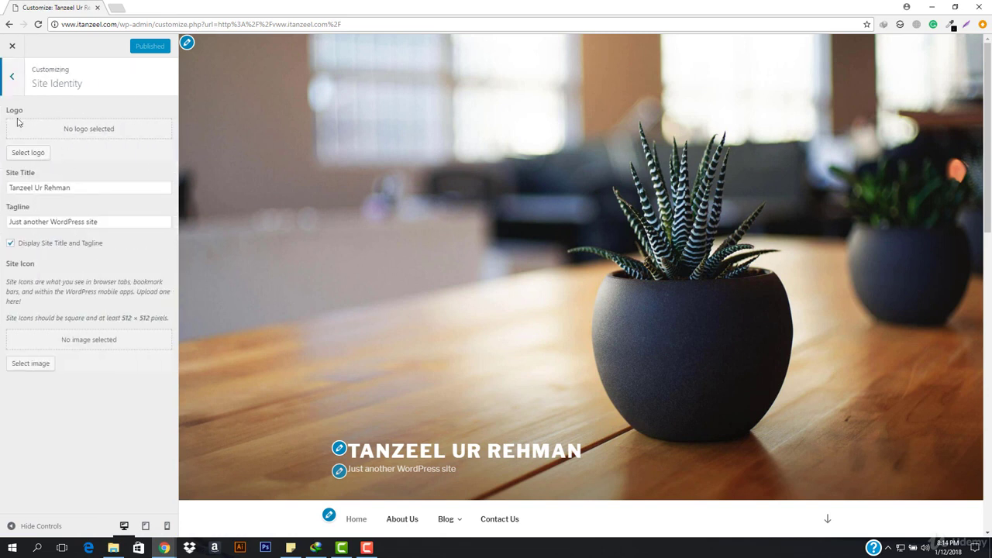
left_click(21, 152)
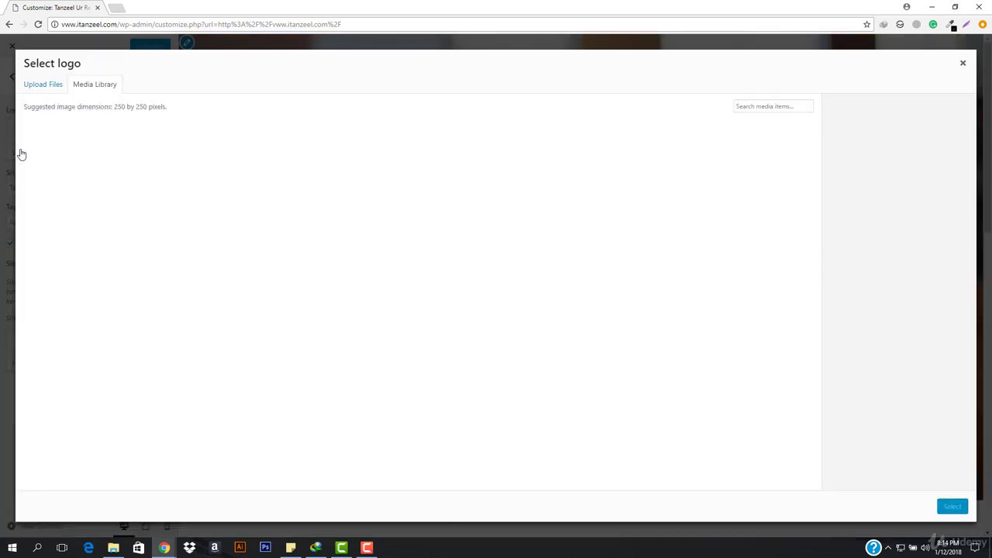
left_click(46, 87)
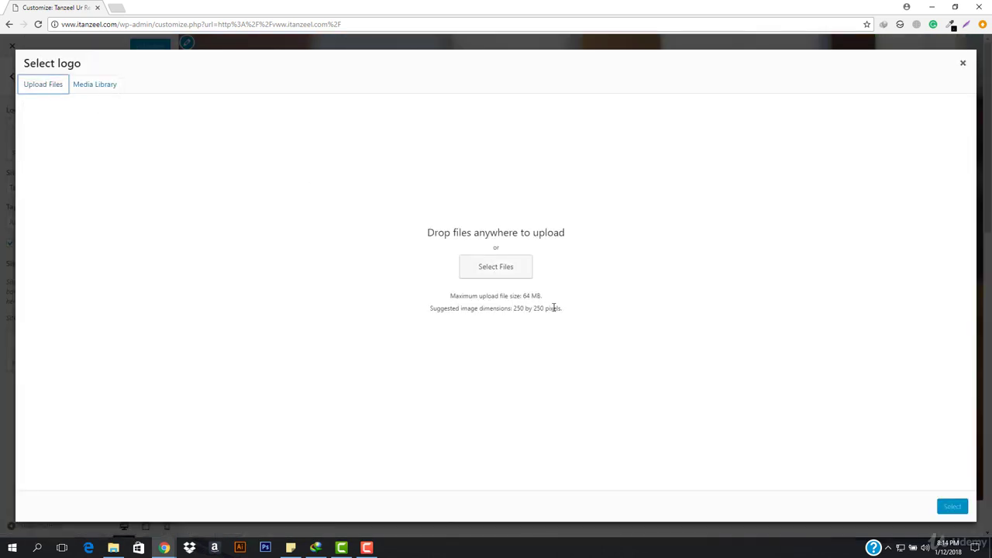
left_click(498, 270)
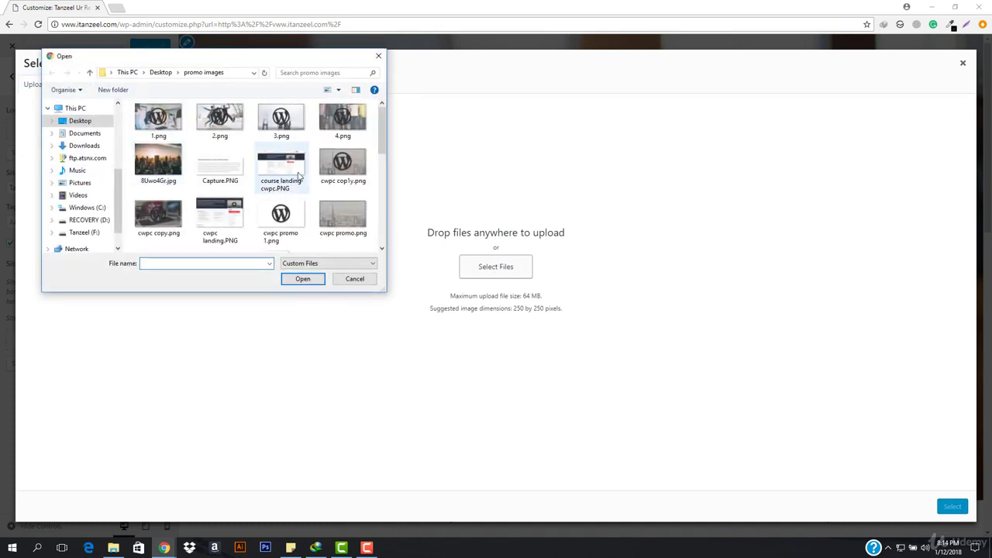
scroll(268, 190, "down", 5)
scroll(268, 190, "up", 5)
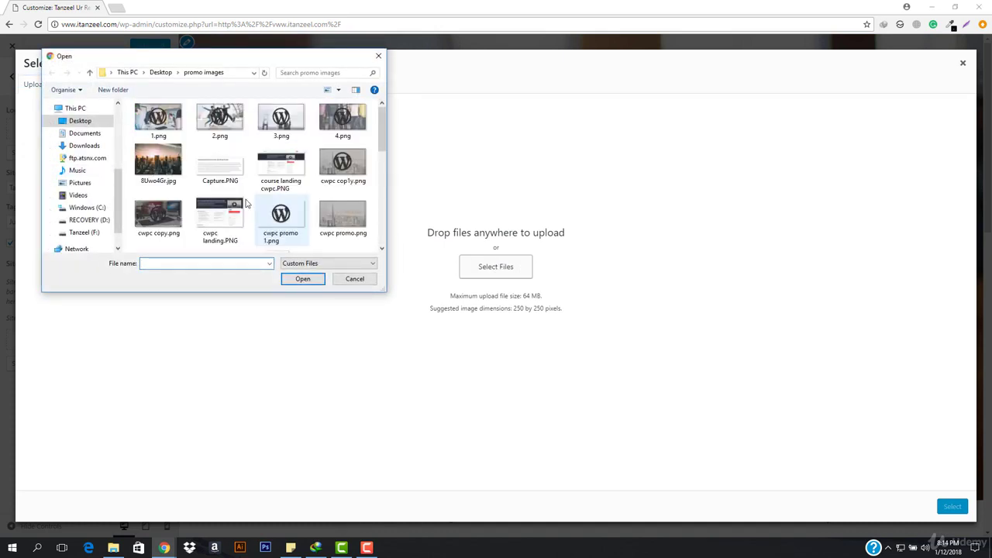
left_click(80, 121)
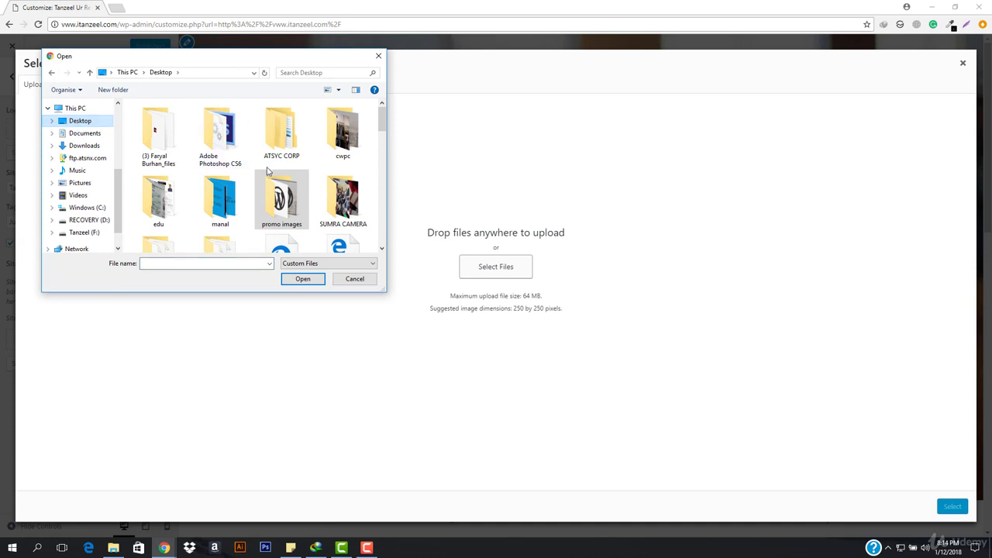
scroll(270, 166, "down", 3)
scroll(293, 142, "up", 3)
left_click(286, 199)
scroll(186, 182, "down", 5)
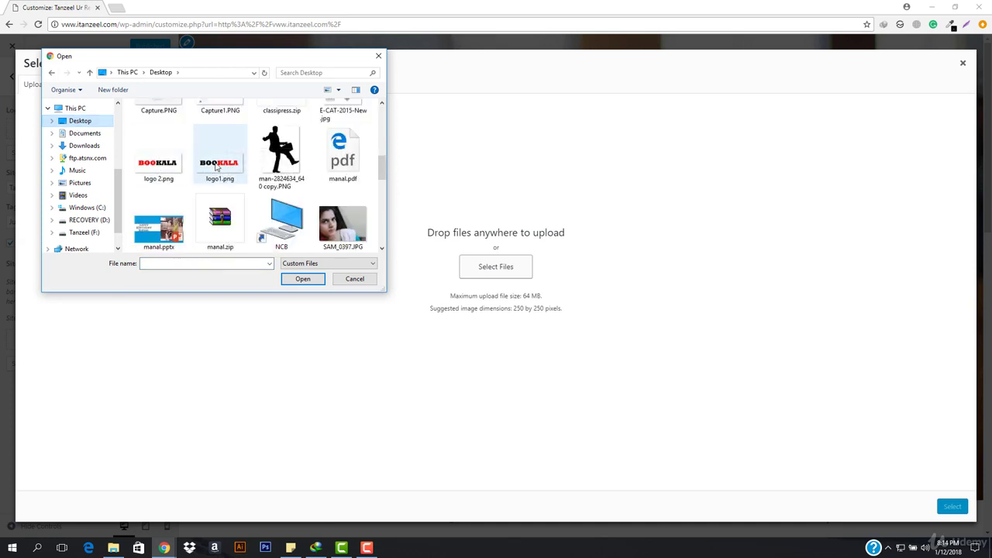
double_click(218, 164)
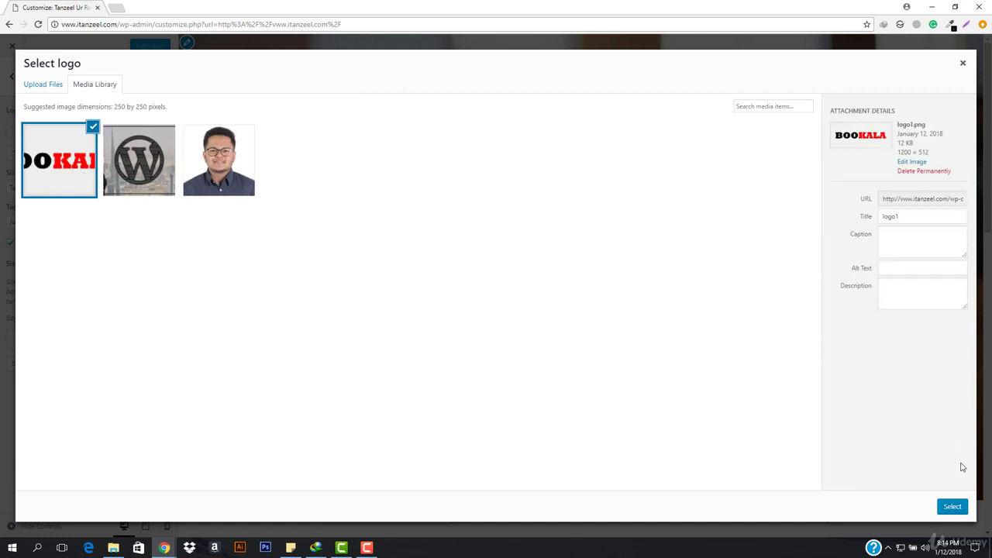
- Crop logo1.png down to just the letters BOO and apply it as the logo
left_click(953, 508)
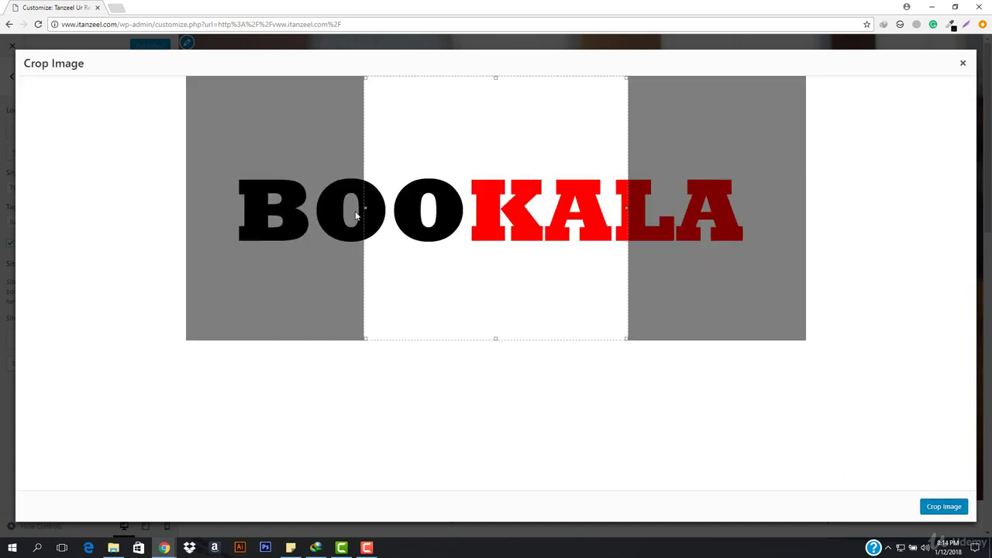
left_click_drag(365, 210, 237, 210)
left_click_drag(427, 78, 359, 238)
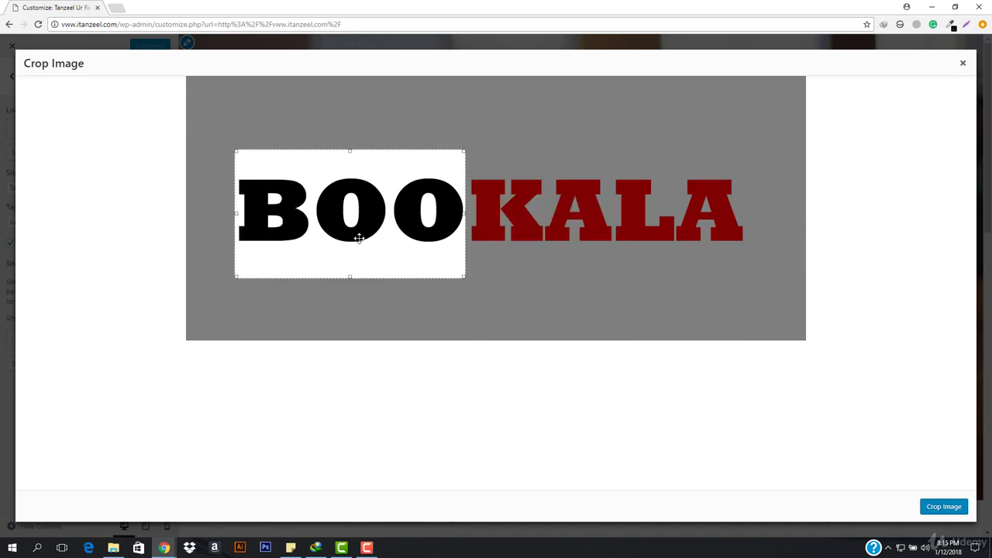
left_click(940, 509)
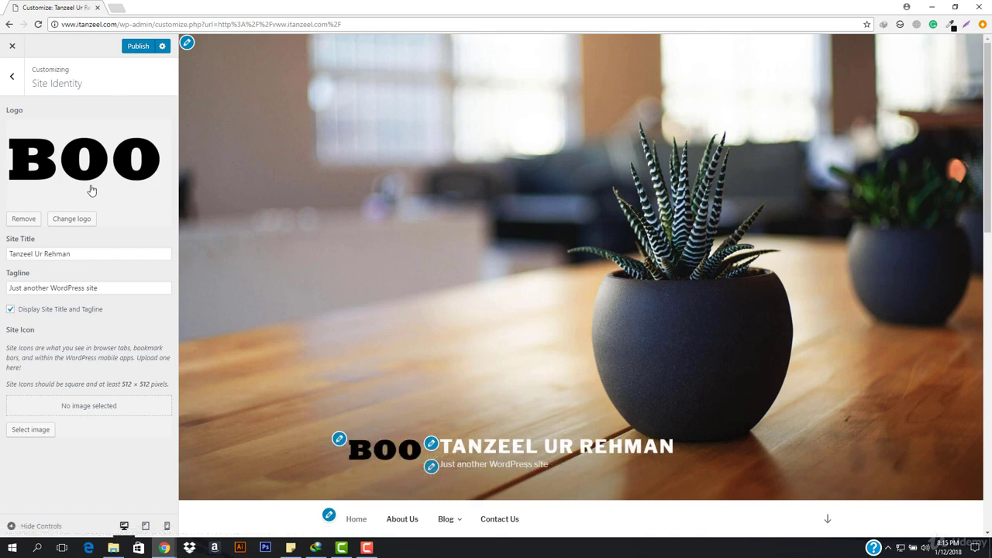
- Remove the BOO logo, toggling Display Site Title and Tagline off and back on
left_click(10, 310)
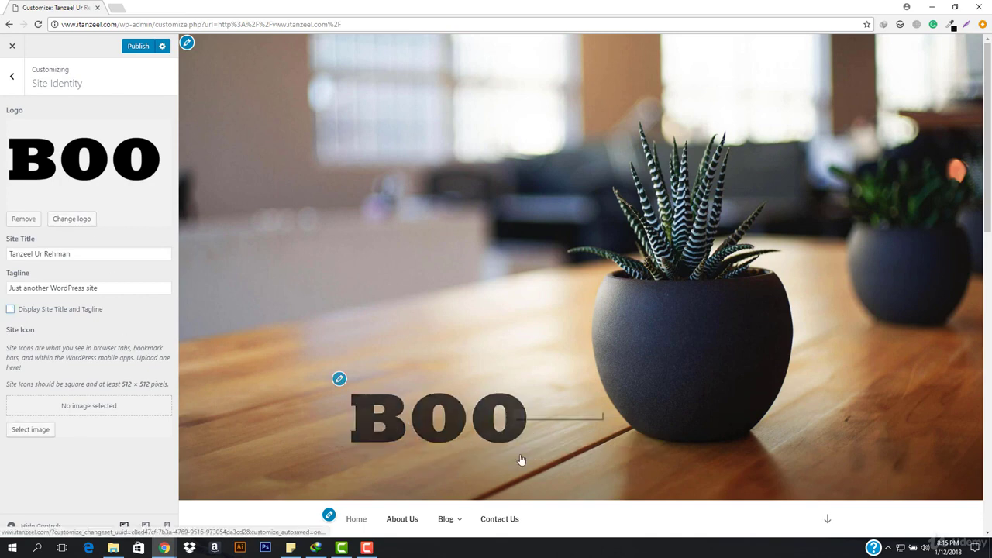
scroll(671, 426, "down", 4)
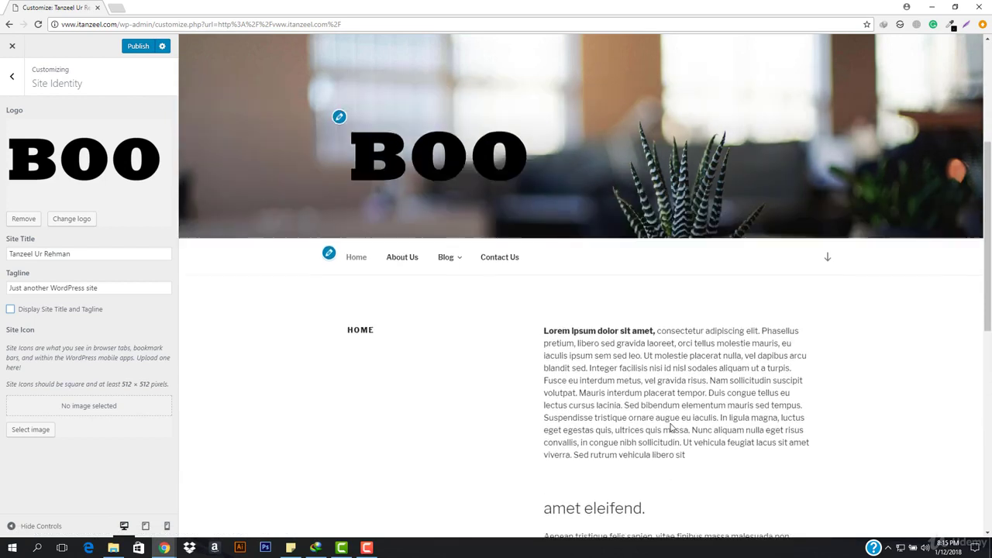
scroll(571, 388, "up", 4)
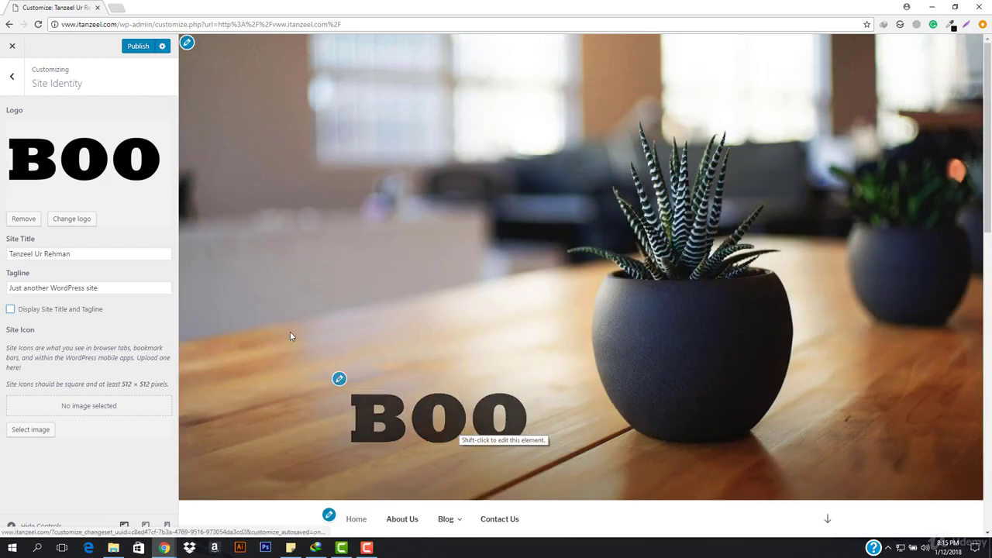
left_click(24, 219)
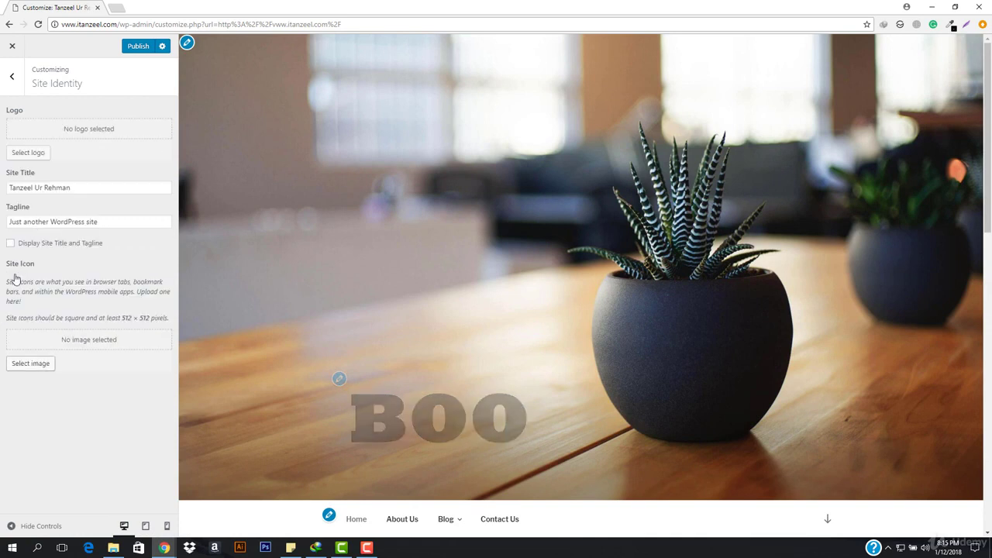
left_click(10, 243)
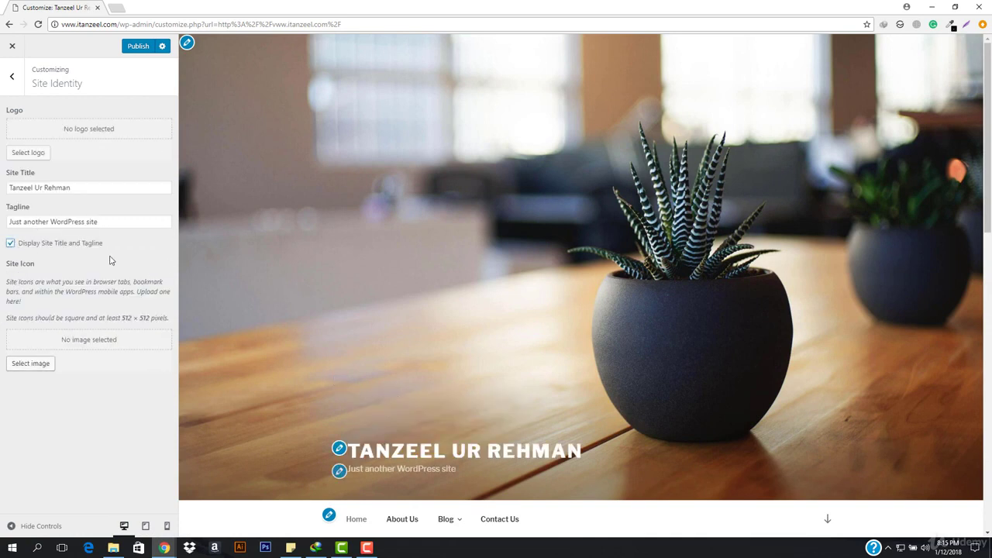
- Replace the tagline with 'Web Developer', then with 'The best online Company'
triple_click(119, 217)
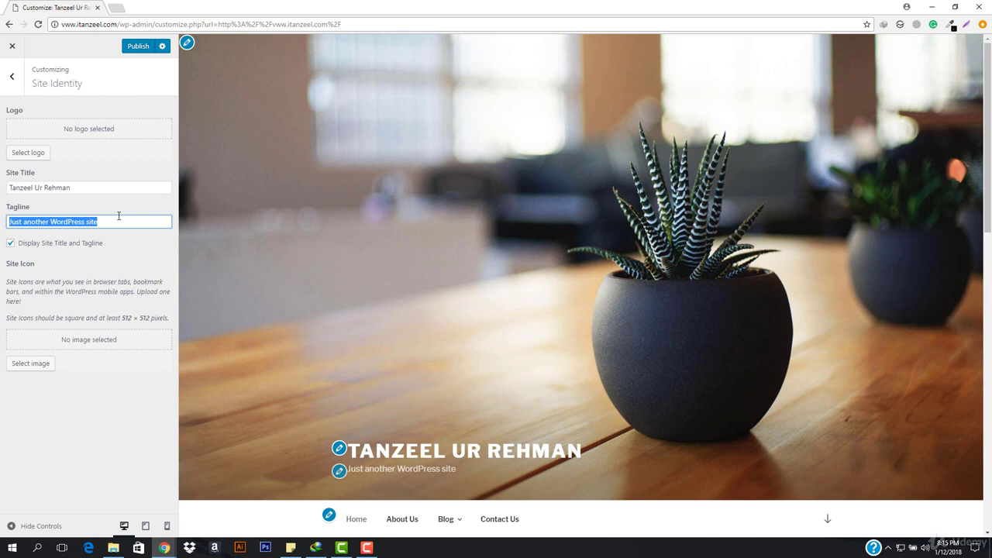
type("Web Developer")
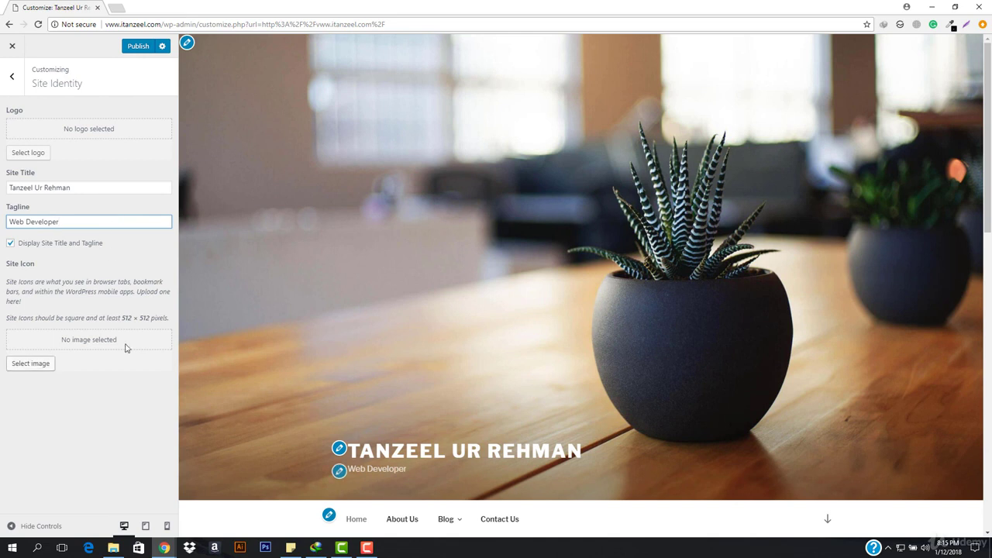
triple_click(80, 220)
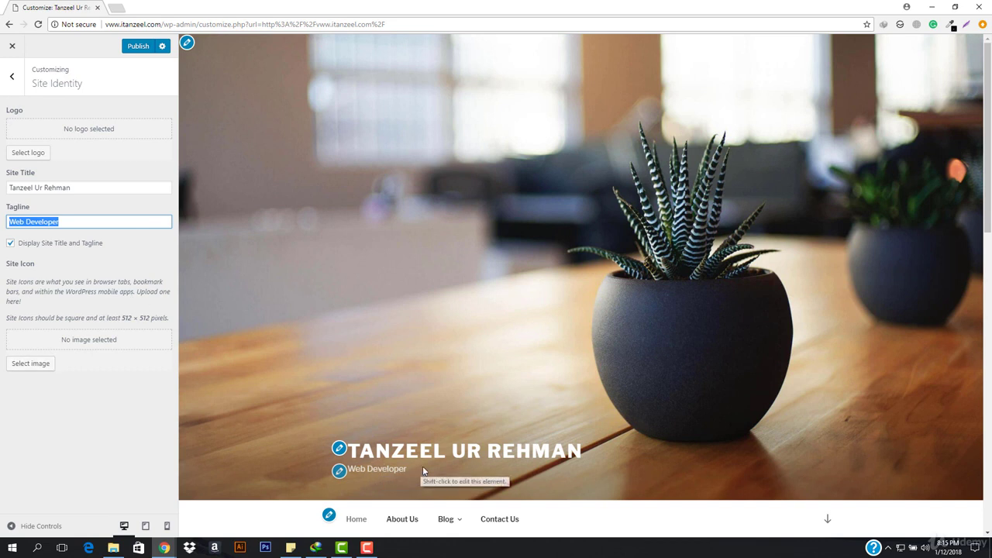
type("The best online Company")
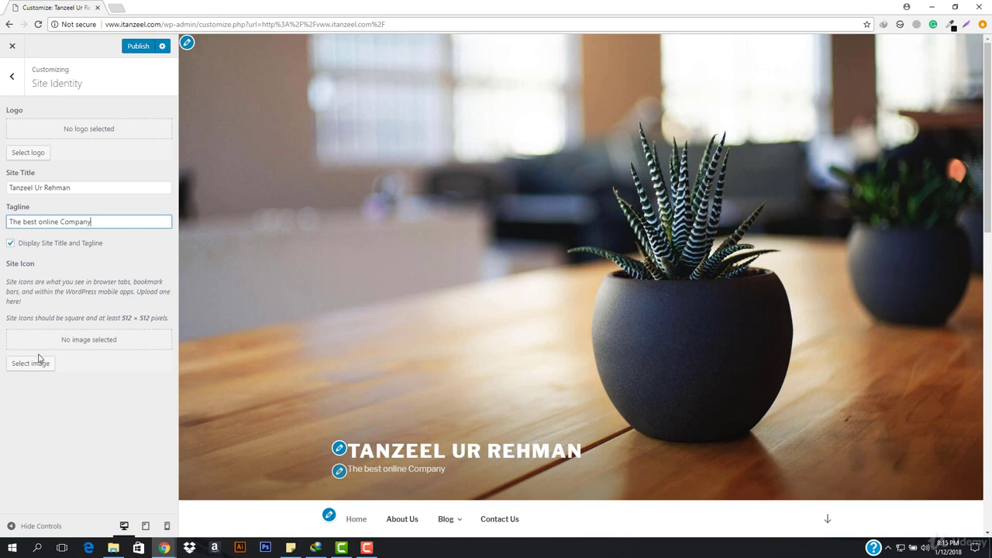
left_click(11, 76)
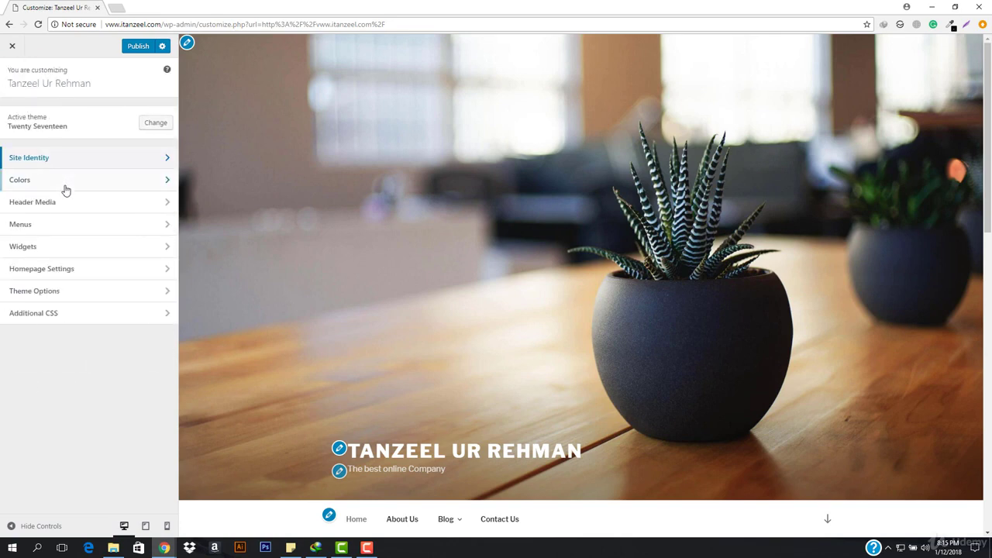
- In Colors, preview the site with the Dark colour scheme
left_click(35, 183)
scroll(271, 182, "down", 5)
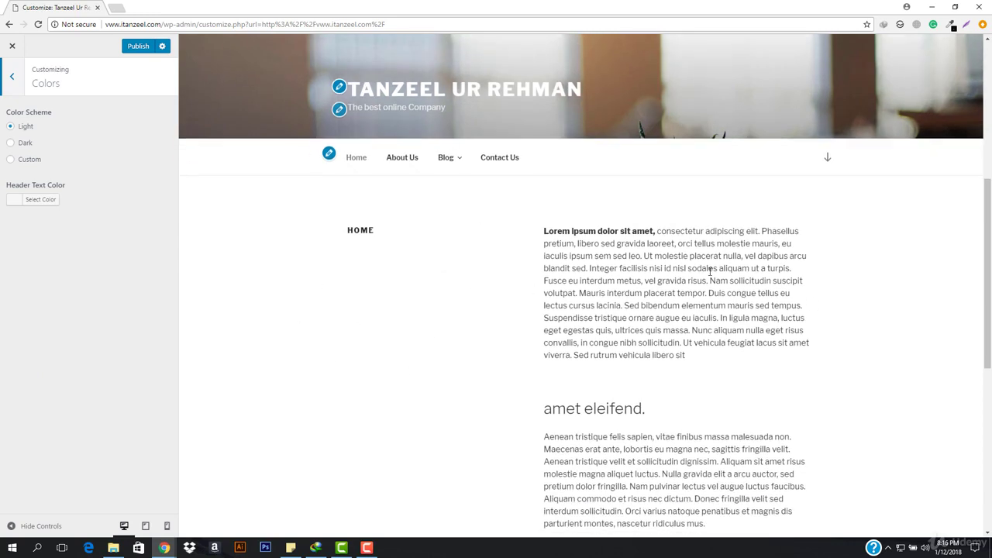
left_click(11, 143)
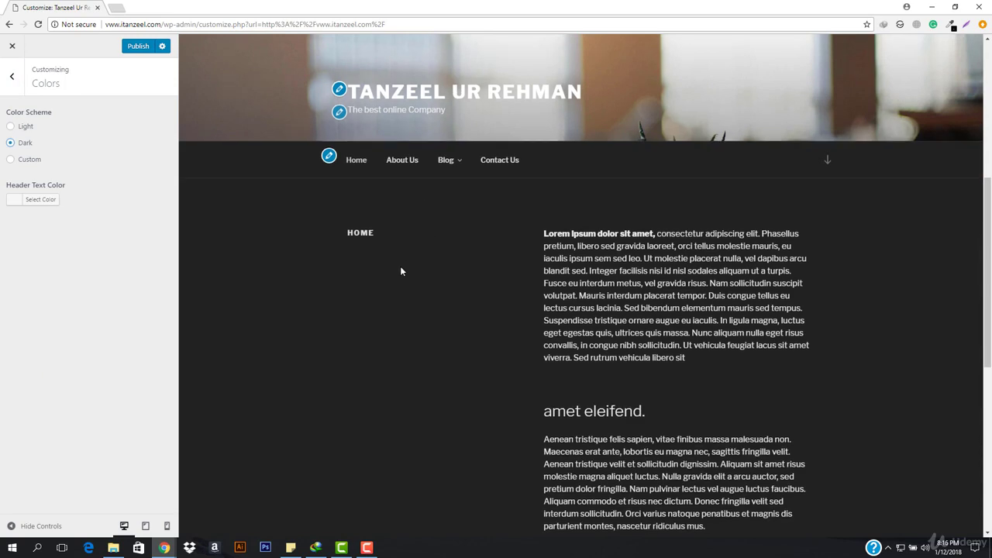
scroll(400, 271, "up", 5)
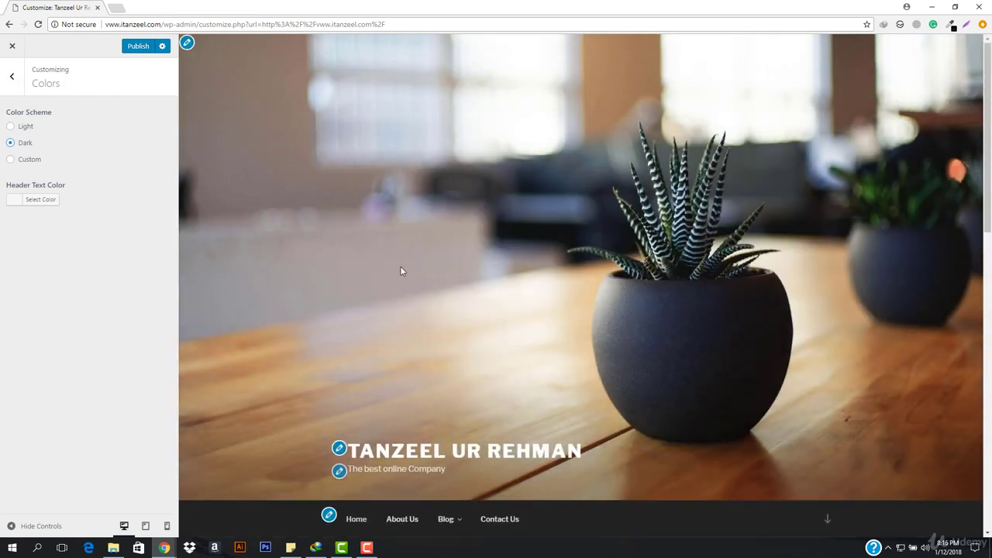
scroll(400, 271, "down", 5)
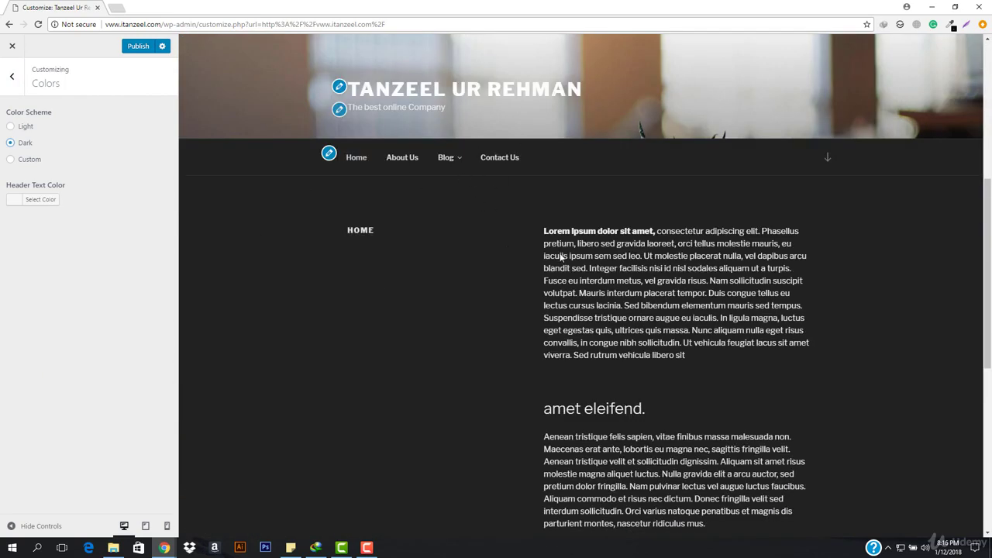
scroll(560, 257, "down", 6)
scroll(279, 314, "up", 6)
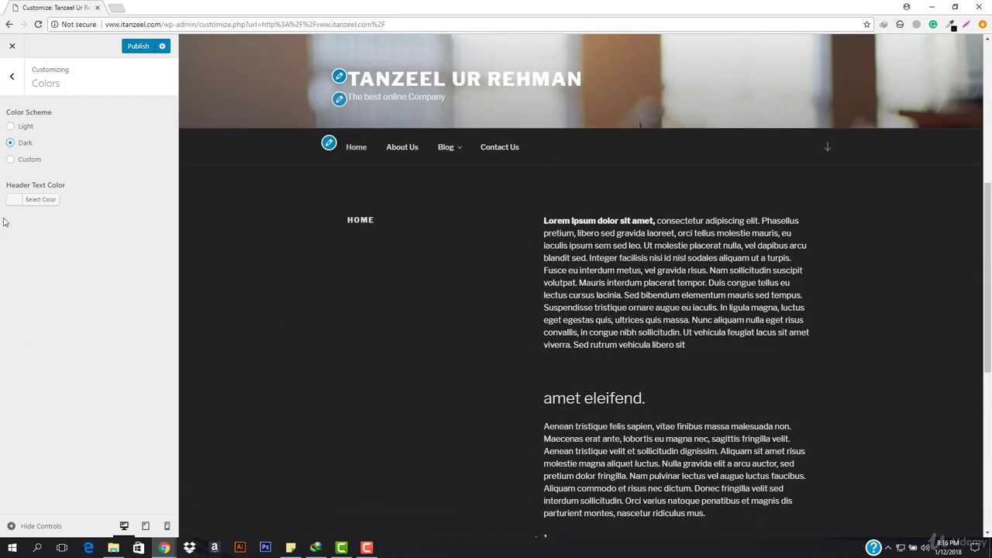
- Try a Custom scheme hue, return via Dark to Light, and show header text colours
left_click(10, 160)
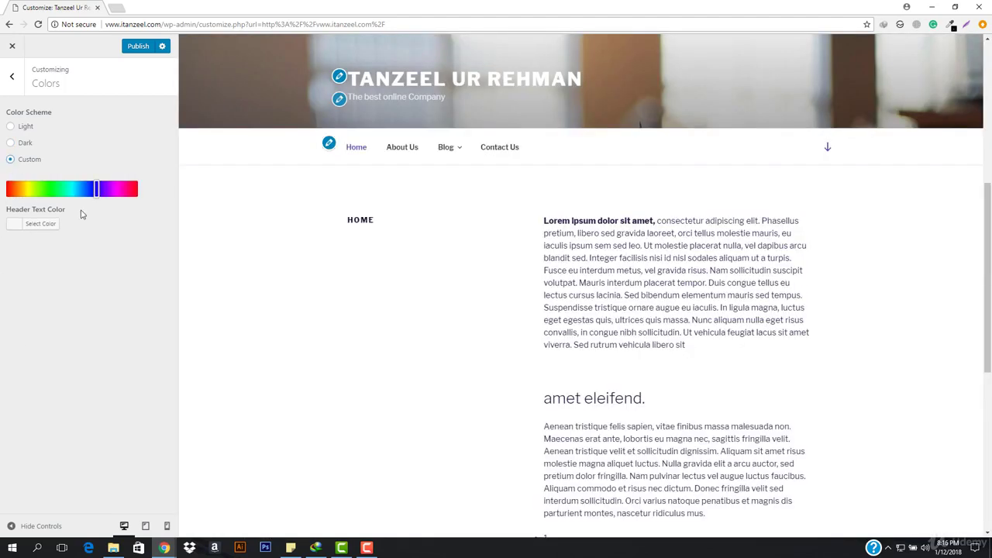
mouse_move(91, 188)
left_mouse_down()
mouse_move(52, 189)
mouse_move(109, 189)
left_mouse_up()
left_click(10, 144)
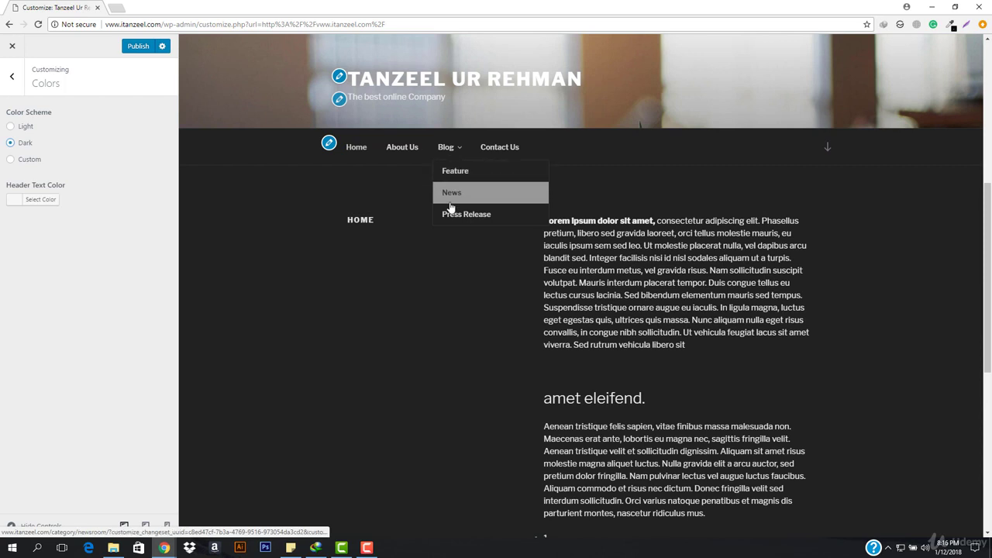
left_click(24, 128)
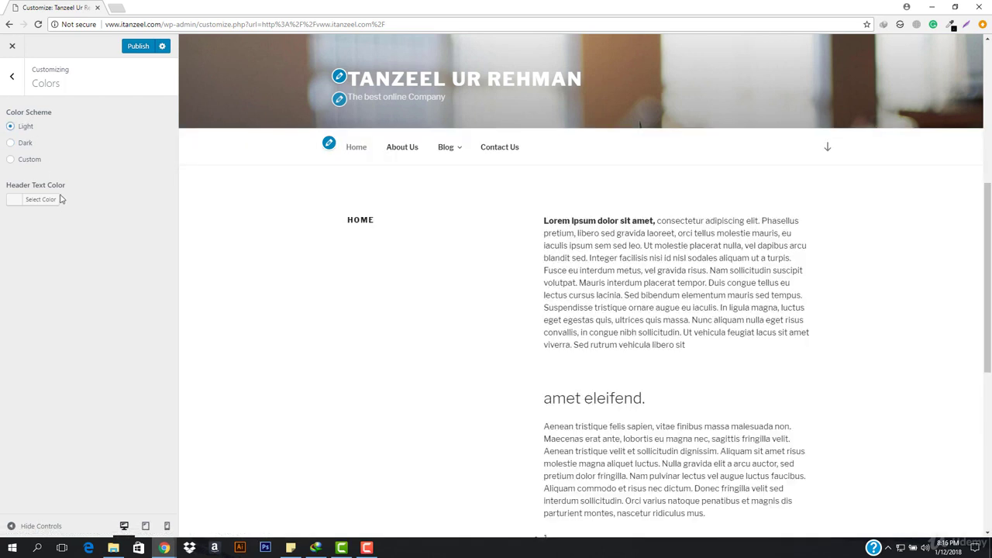
left_click(20, 201)
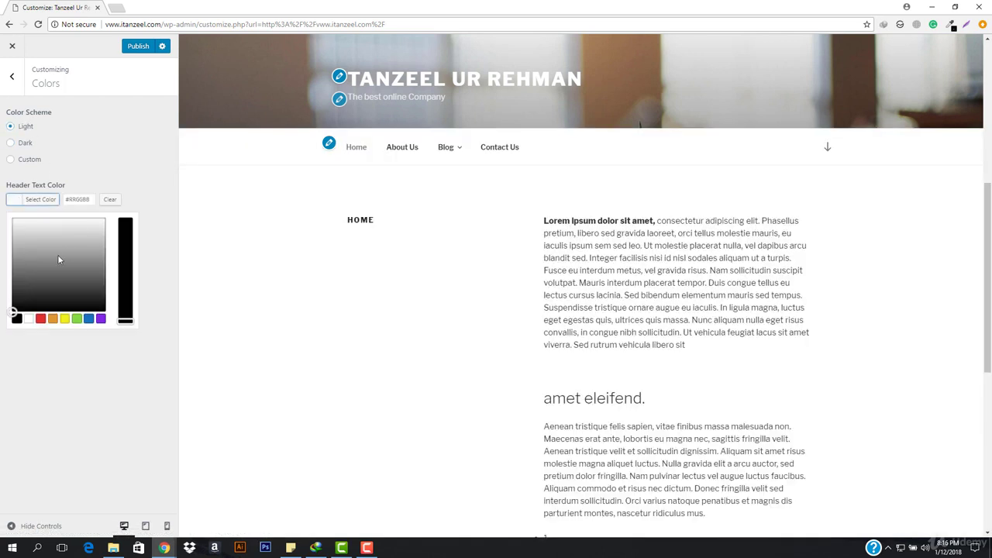
- Preview grey and near-black header text, then set it to white #ffffff
left_click(83, 246)
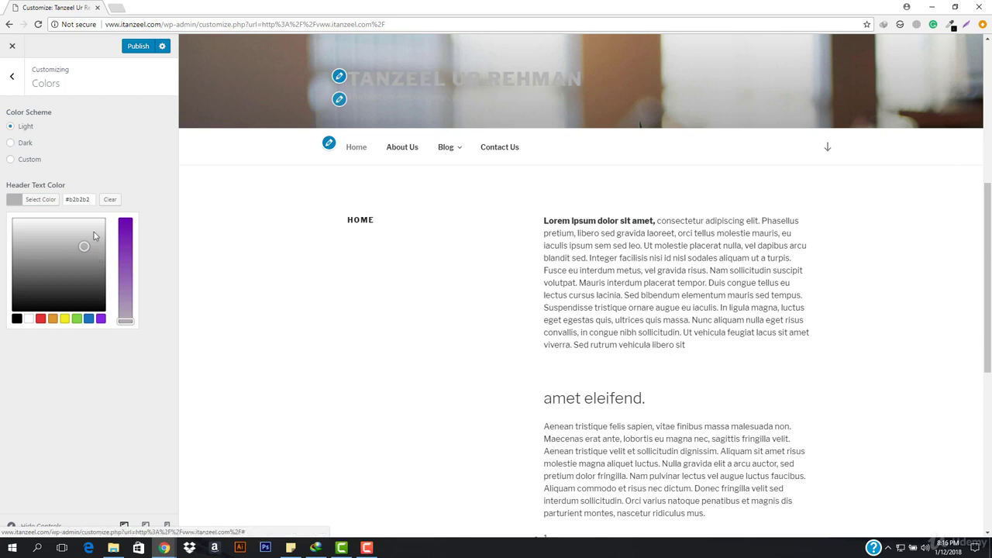
mouse_move(66, 243)
left_mouse_down()
mouse_move(7, 221)
mouse_move(24, 304)
left_mouse_up()
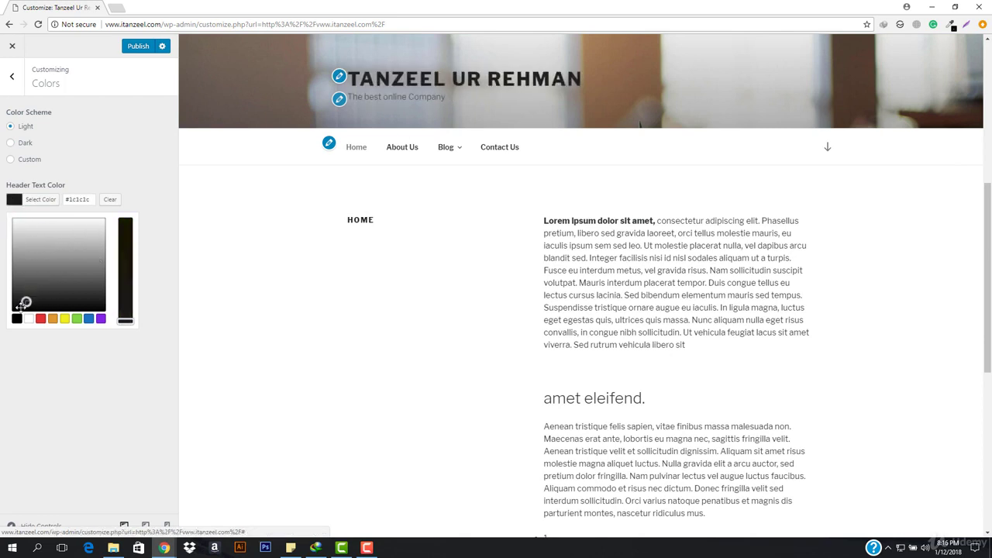
left_click(29, 318)
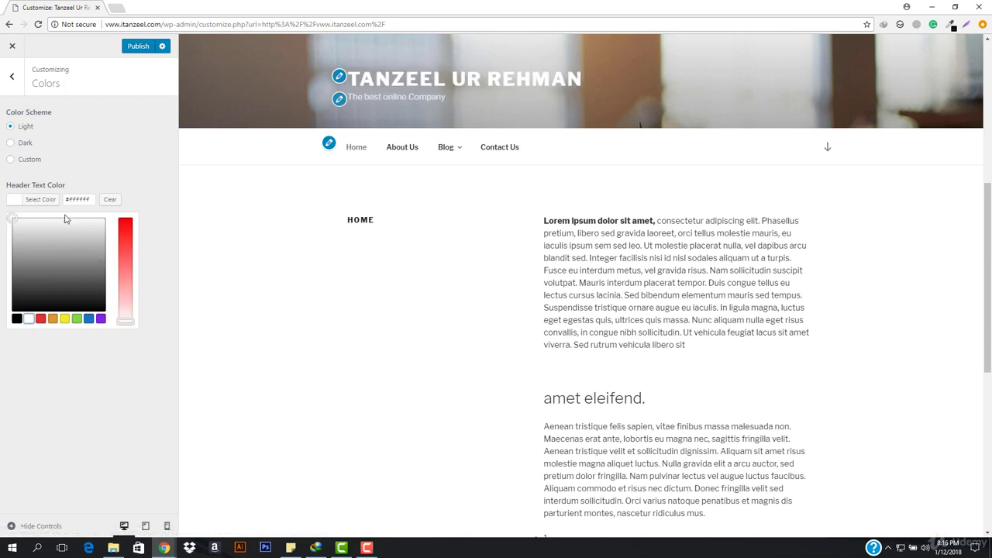
left_click(12, 74)
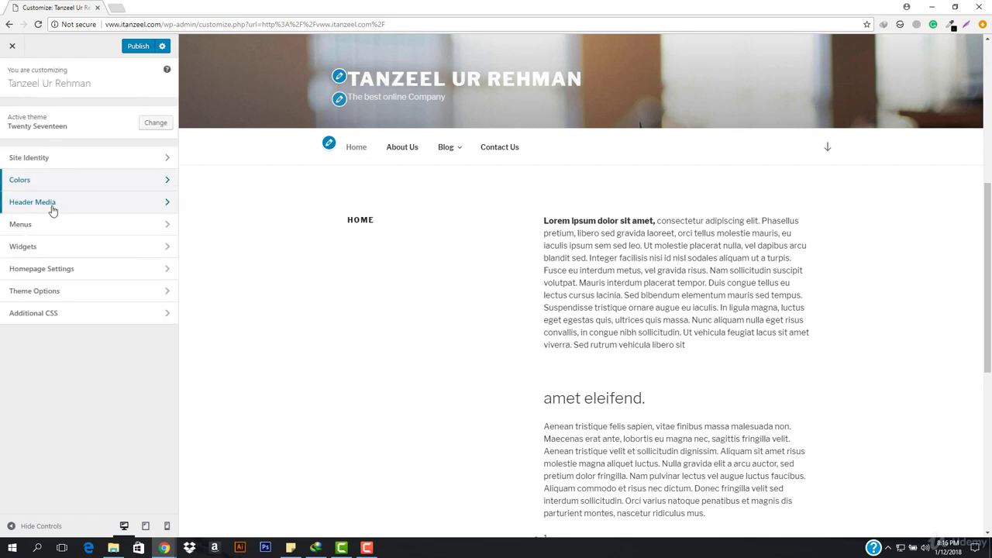
- Review the Header Video and Header Image options in Header Media
left_click(22, 204)
scroll(180, 225, "down", 1)
scroll(111, 241, "down", 1)
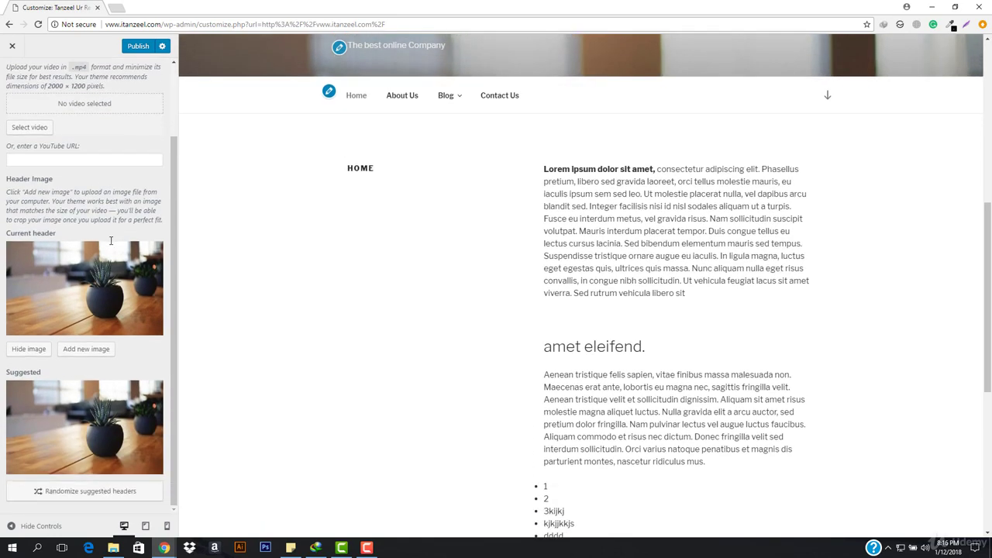
scroll(355, 204, "up", 5)
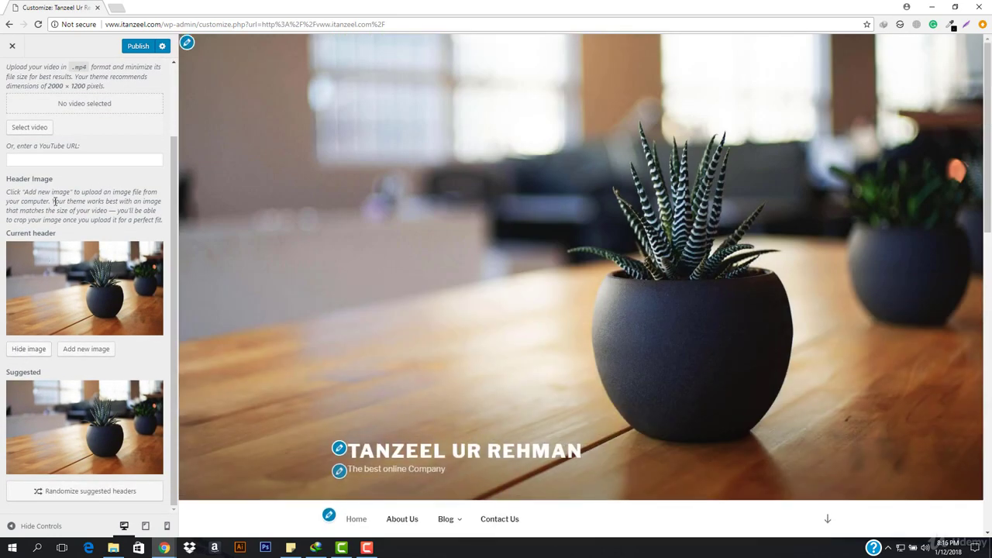
scroll(48, 313, "up", 1)
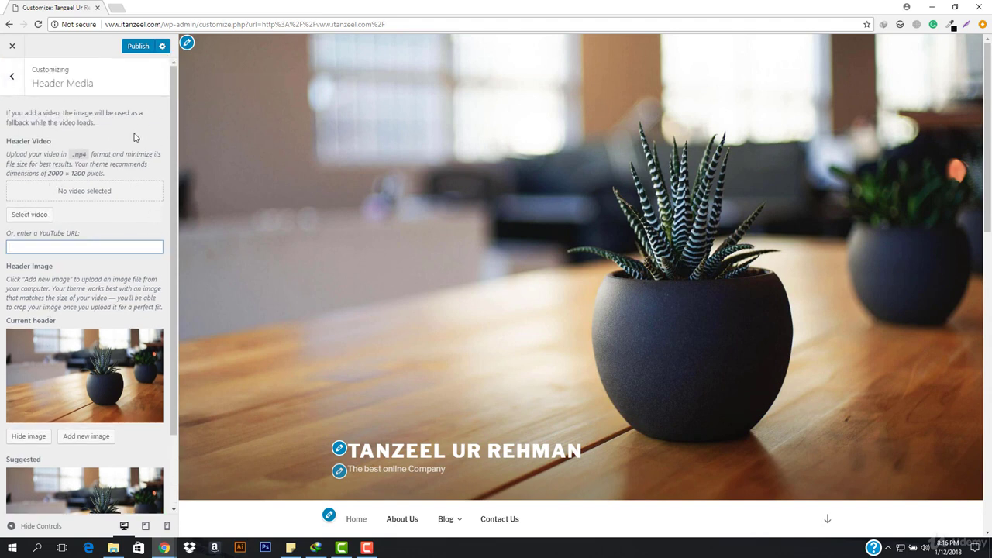
- In a new tab, search YouTube for 'website background video'
left_click(118, 7)
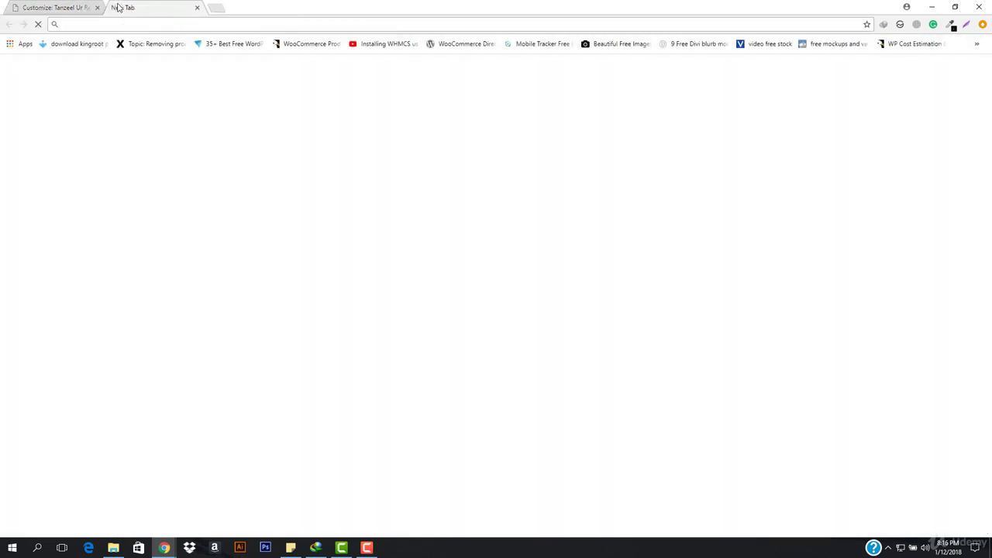
type("you")
key("Return")
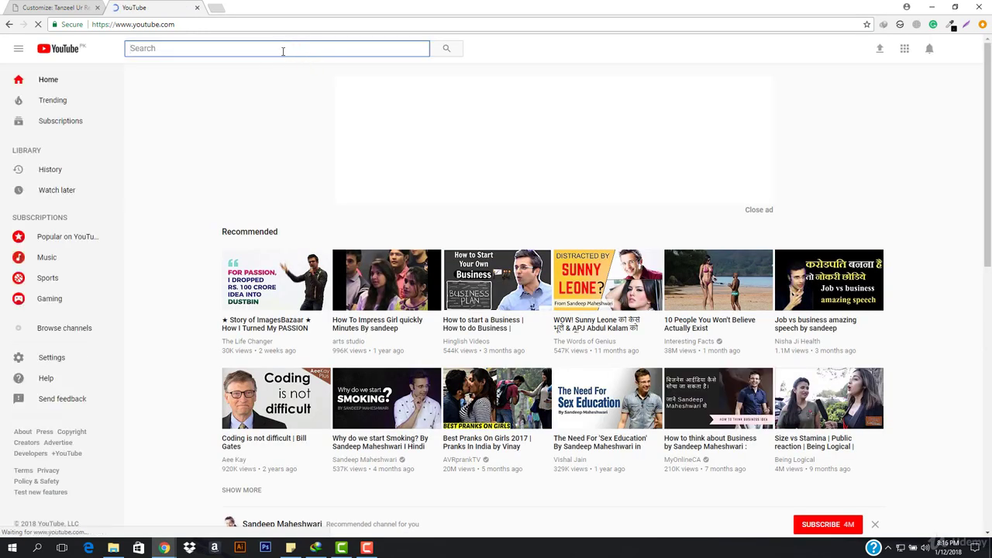
type("webs")
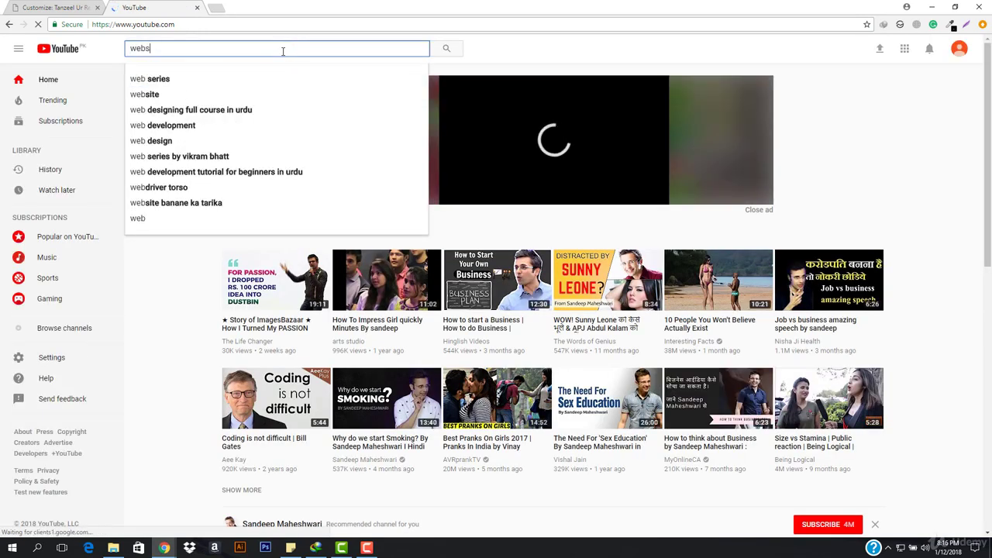
type("ite bac")
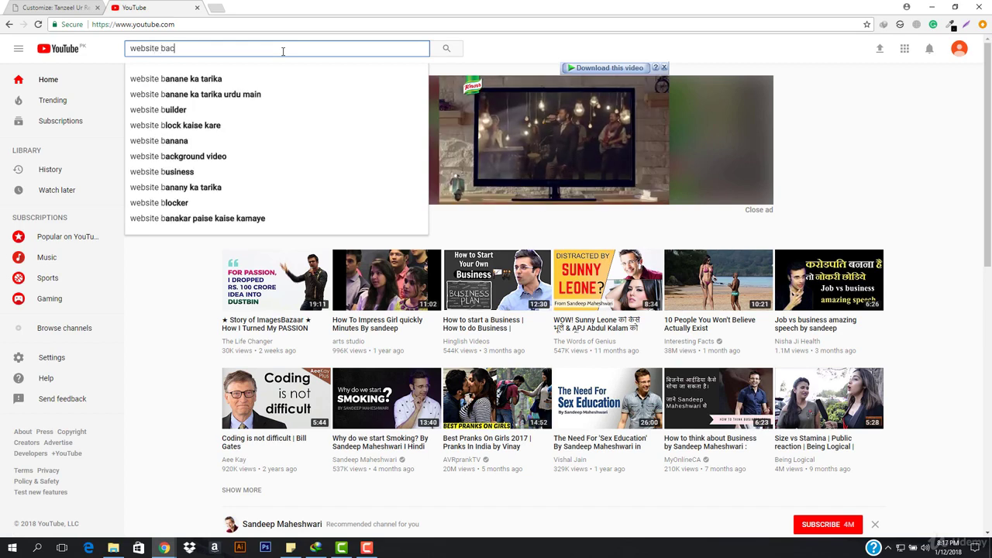
left_click(349, 78)
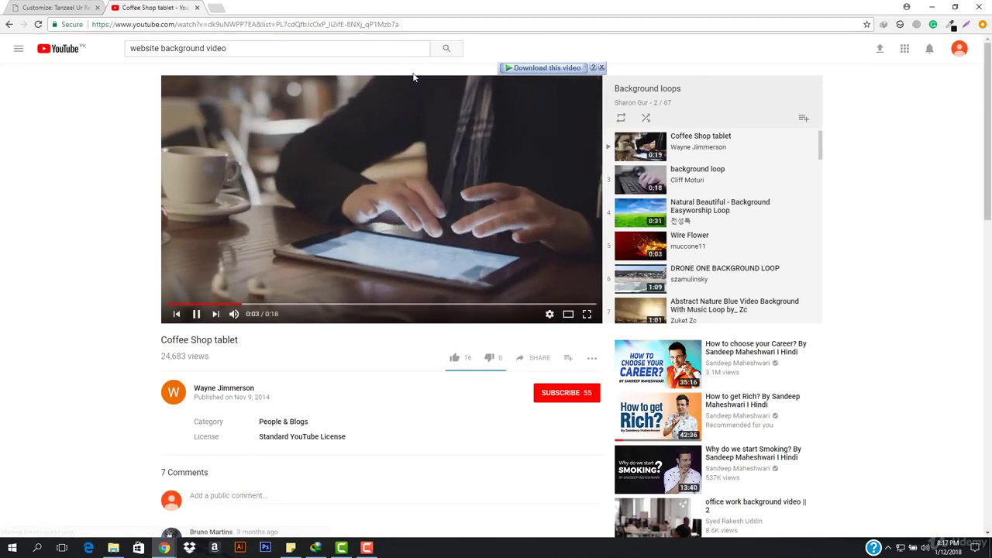
- Strip the playlist part from the Coffee Shop tablet URL, copy it, and return to the customizer
left_click(401, 24)
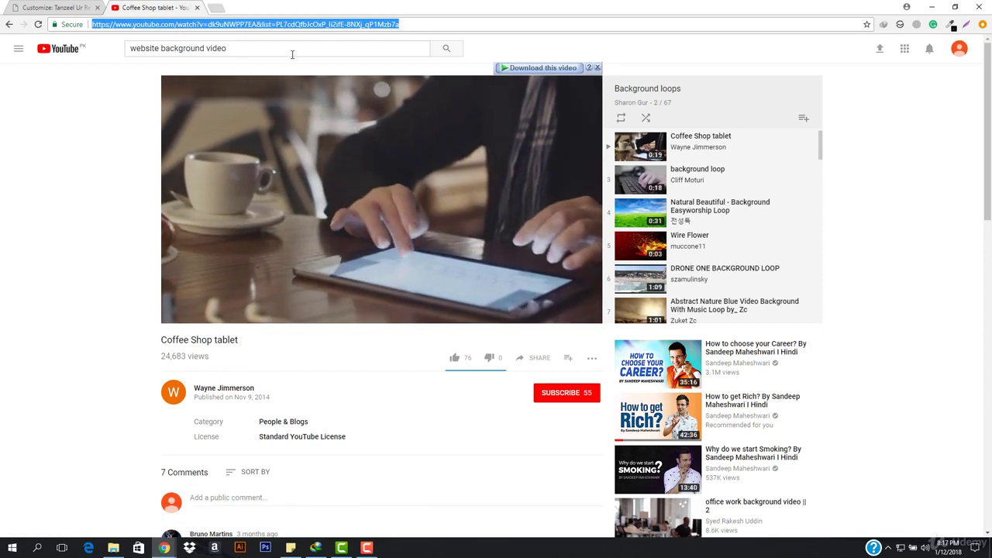
left_click(407, 18)
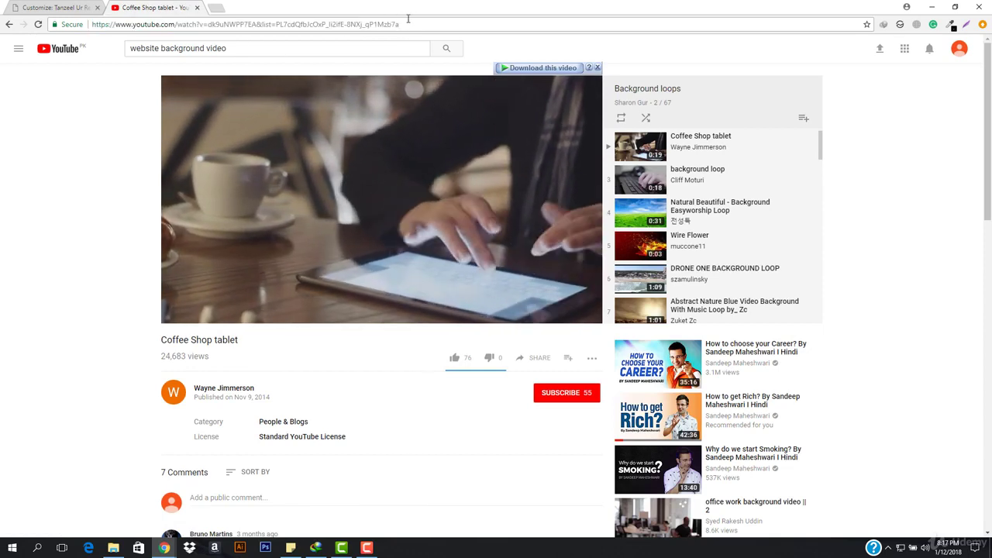
left_click_drag(408, 19, 257, 31)
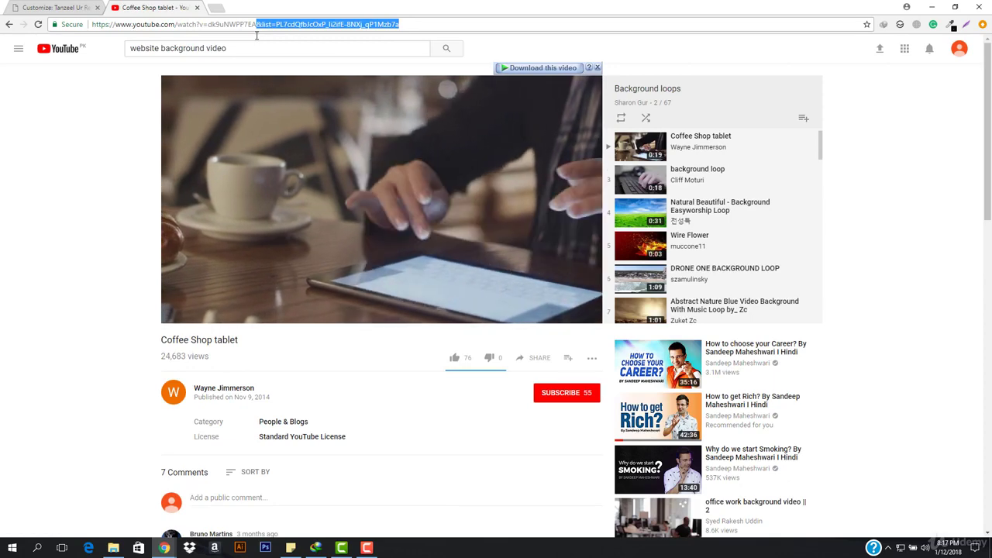
key("BackSpace")
key("ctrl+a")
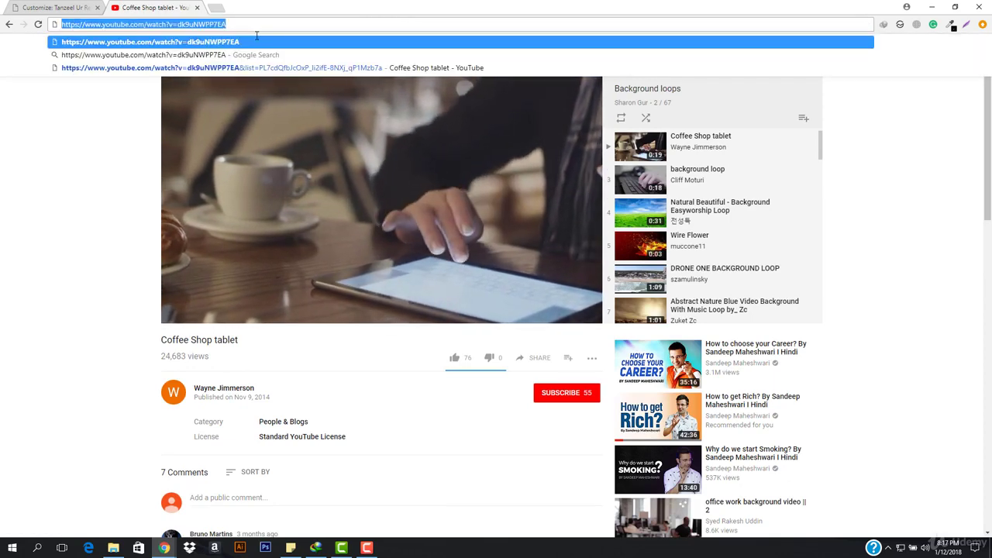
key("ctrl+Tab")
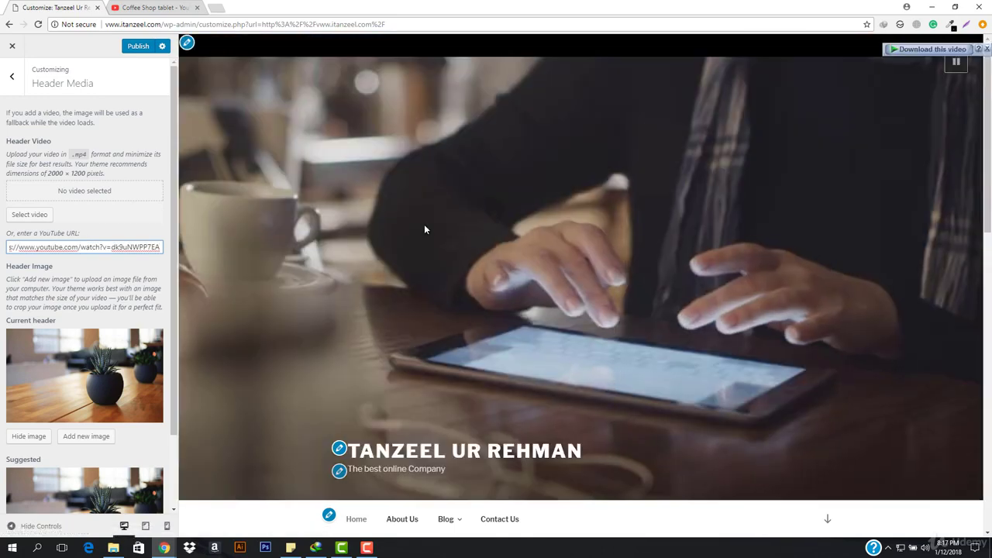
- Publish the site with the YouTube coffee-shop video as header background
scroll(499, 208, "down", 1)
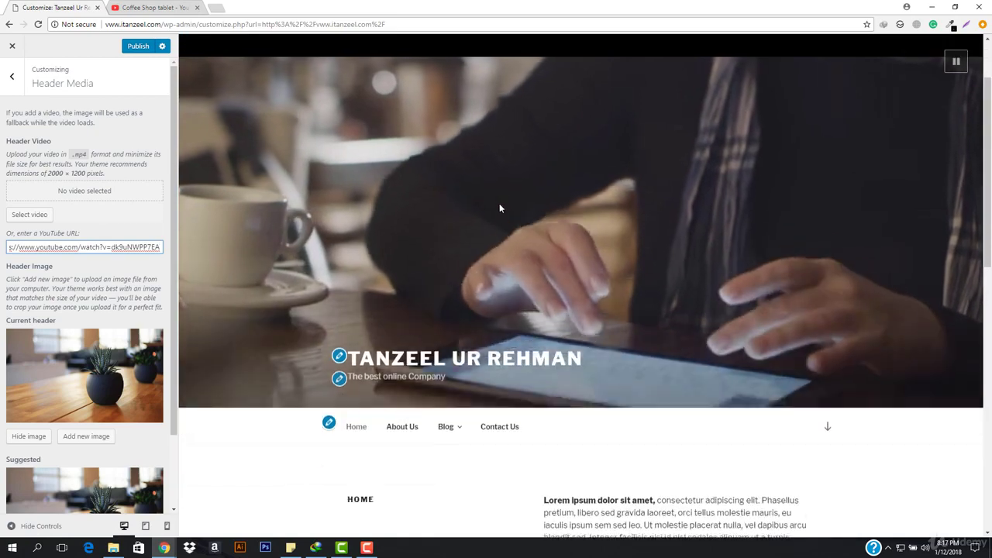
scroll(499, 206, "down", 1)
scroll(499, 206, "up", 2)
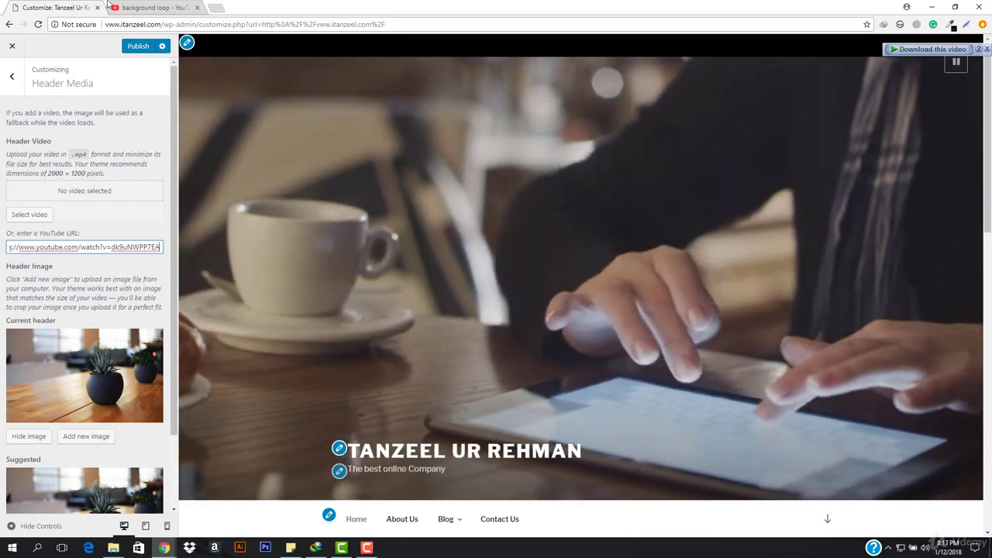
scroll(403, 221, "down", 6)
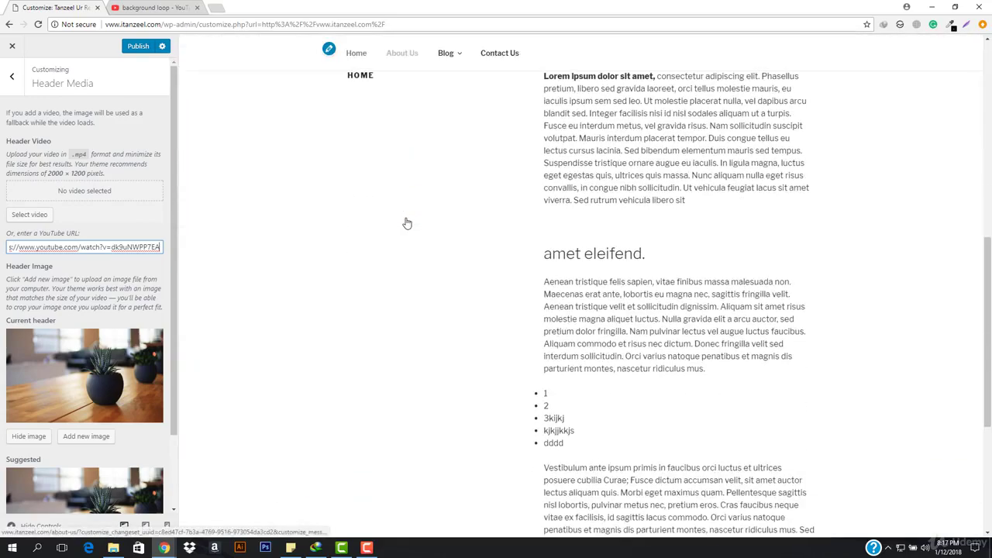
left_click(406, 222)
scroll(405, 219, "up", 6)
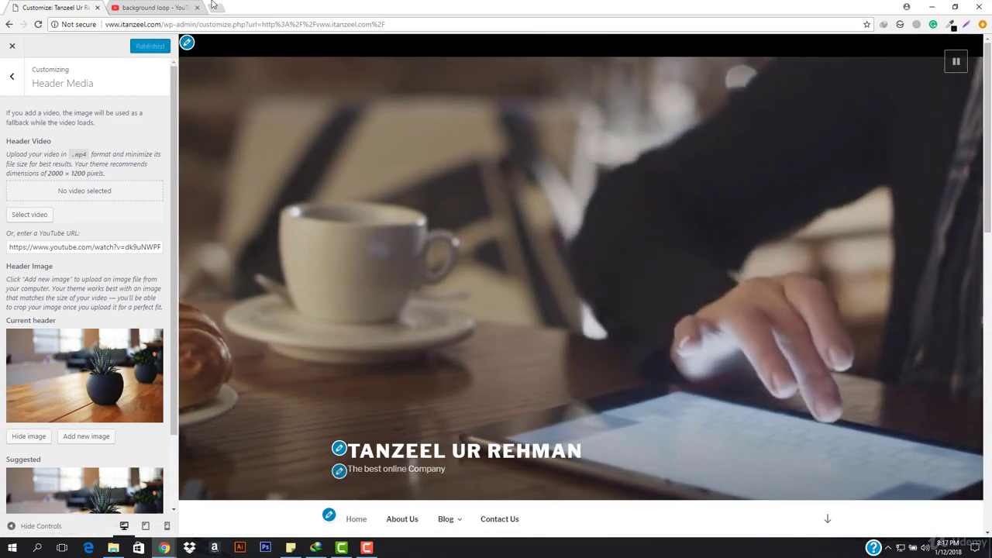
- Play other videos from the YouTube playlist, then go back to the Customize tab
left_click(155, 7)
left_click(698, 170)
scroll(713, 221, "down", 1)
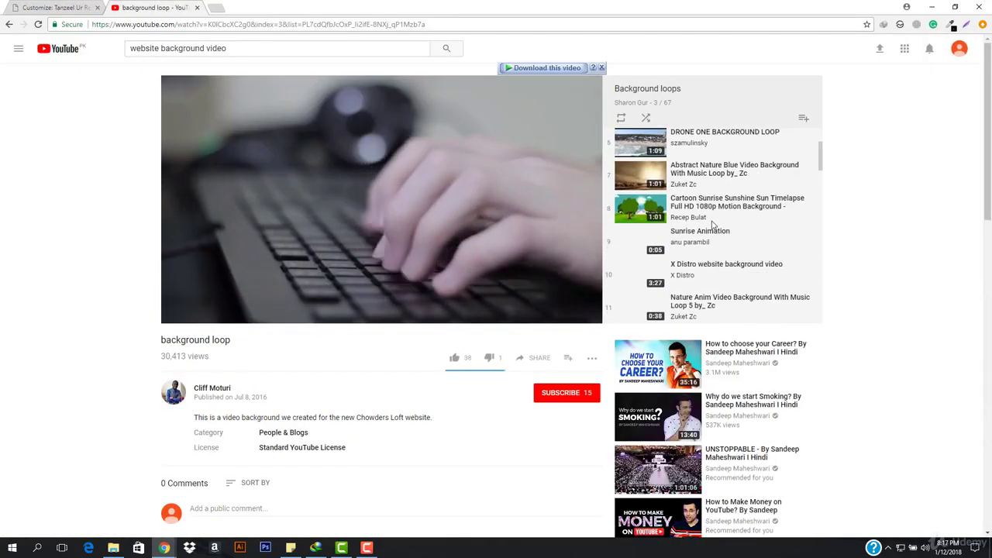
scroll(709, 222, "up", 2)
scroll(708, 222, "down", 2)
left_click(713, 267)
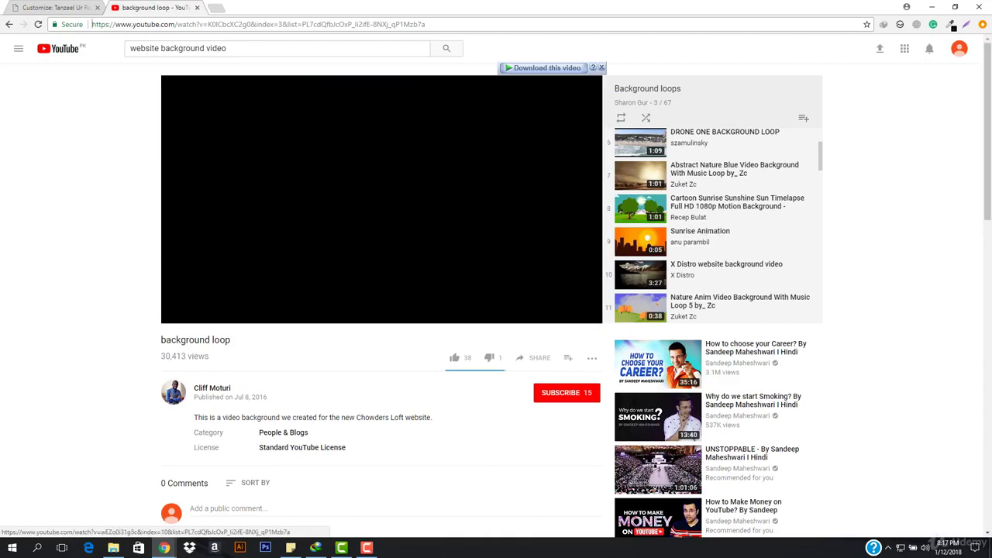
key("ctrl+l")
key("ctrl+shift+Tab")
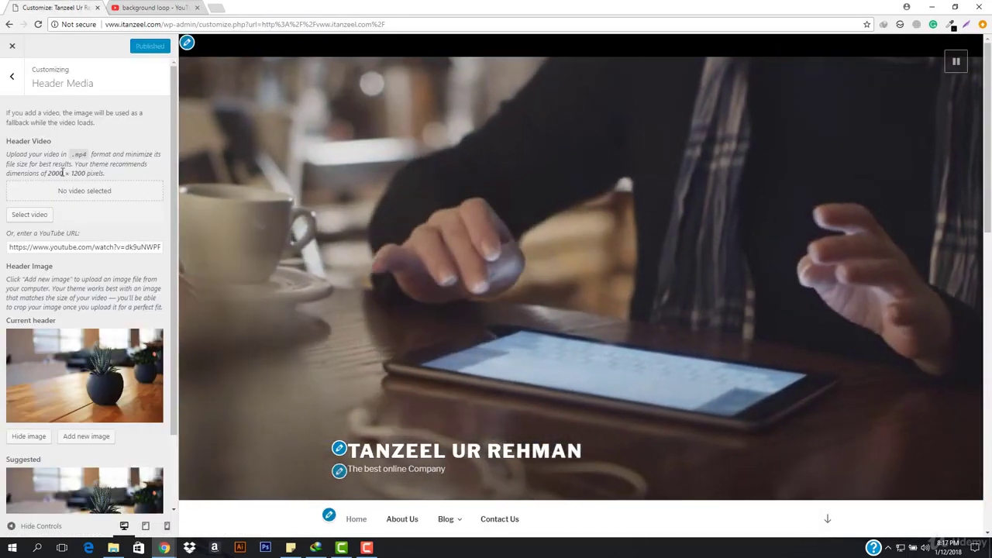
- Remove the YouTube URL so the header no longer uses a video
left_click(85, 247)
key("ctrl+a")
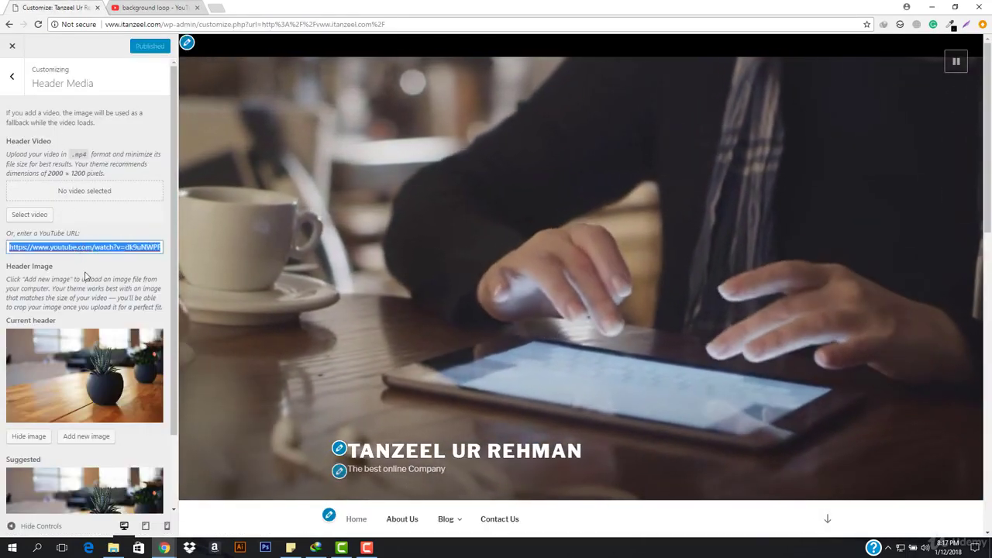
key("BackSpace")
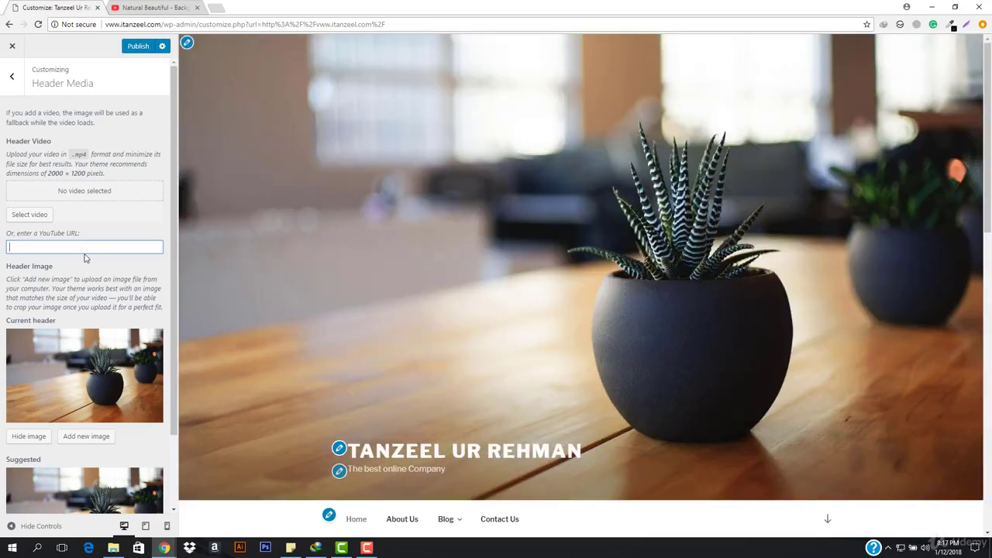
- Pick the WordPress-logo city skyline image from the Media Library as the new header image
scroll(98, 353, "down", 2)
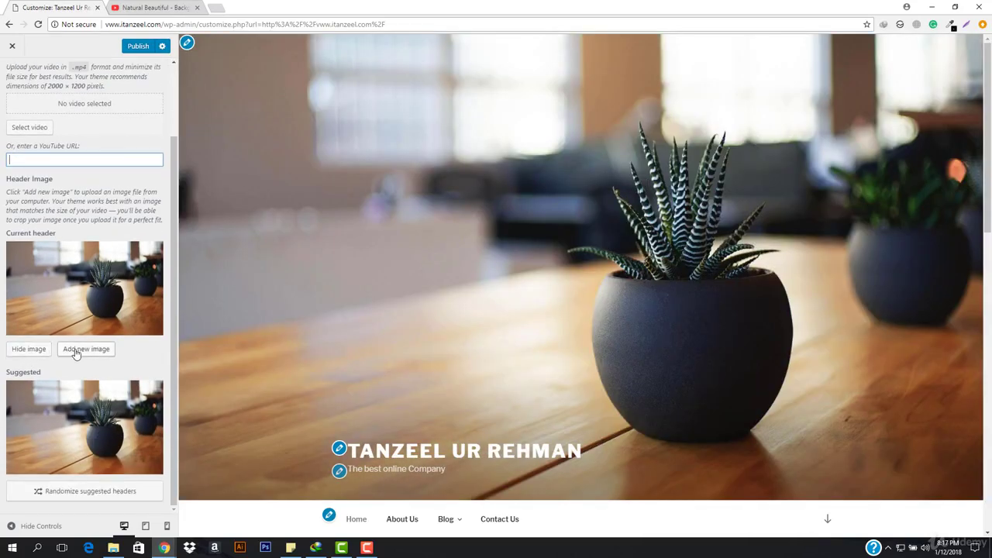
left_click(76, 350)
left_click(155, 145)
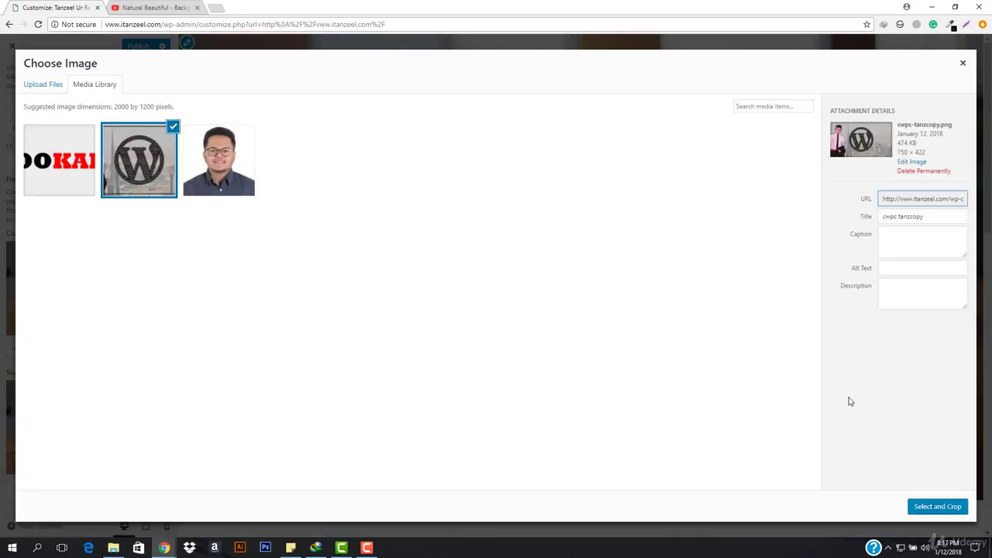
left_click(937, 508)
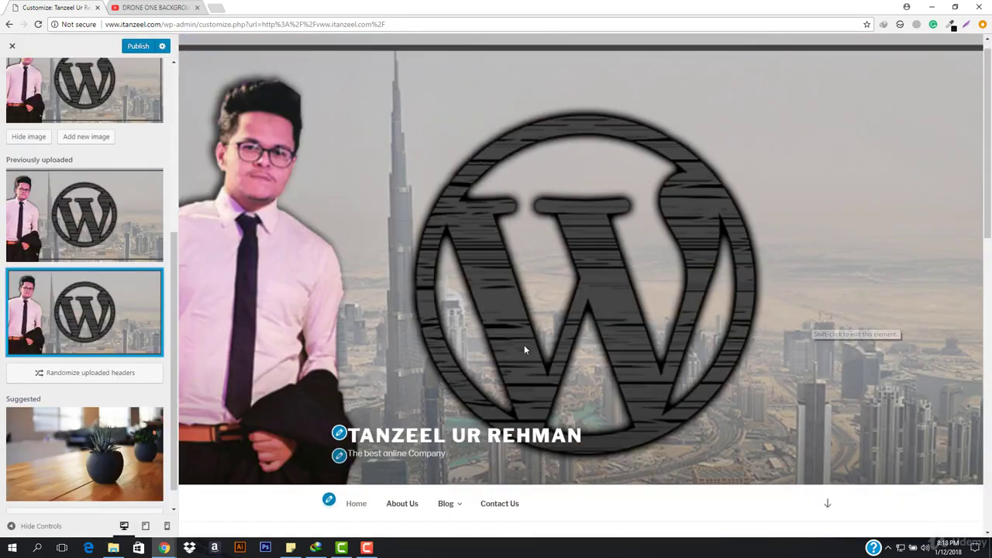
- Make the suggested potted-plant-on-desk image the current header image
scroll(525, 349, "down", 4)
scroll(527, 357, "up", 4)
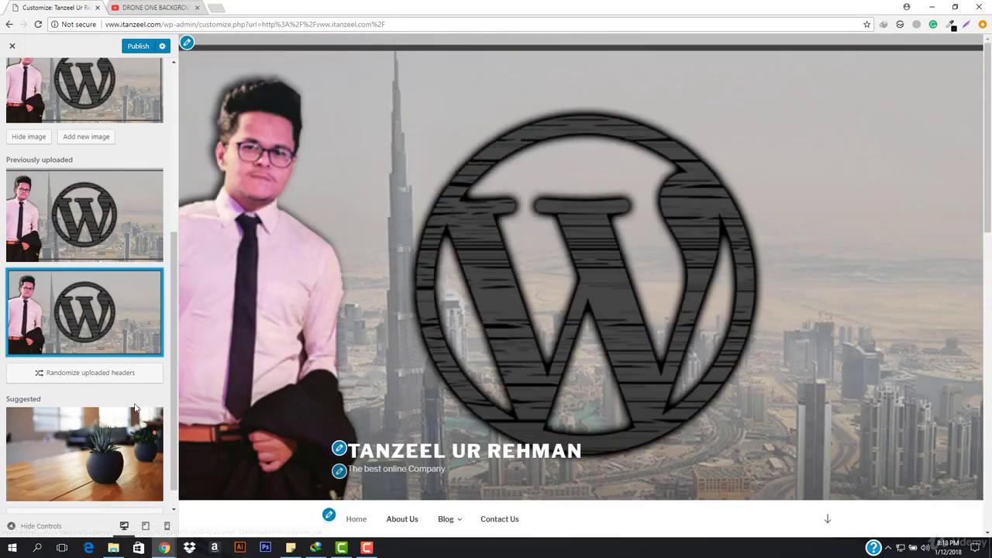
left_click(85, 453)
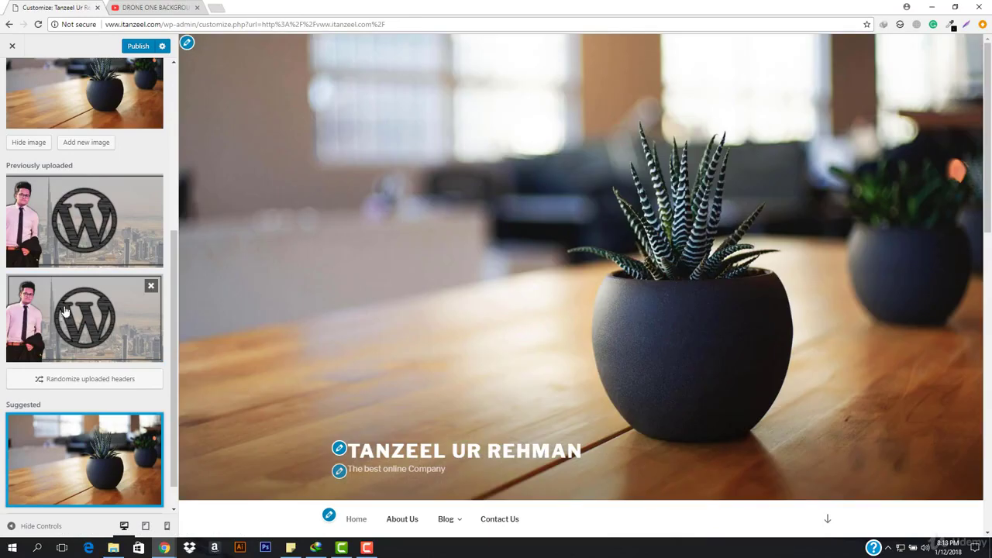
scroll(80, 326, "down", 1)
scroll(523, 279, "down", 5)
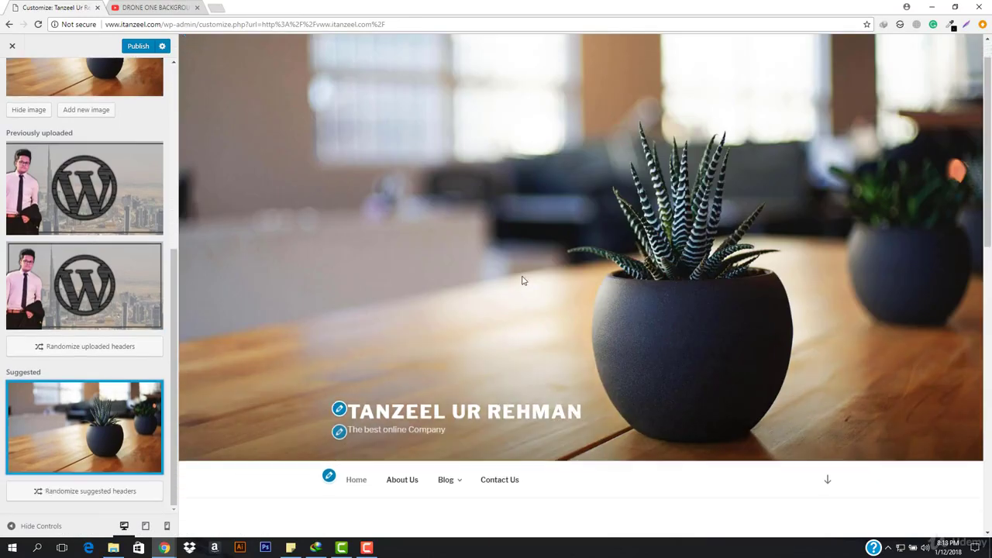
scroll(523, 286, "up", 5)
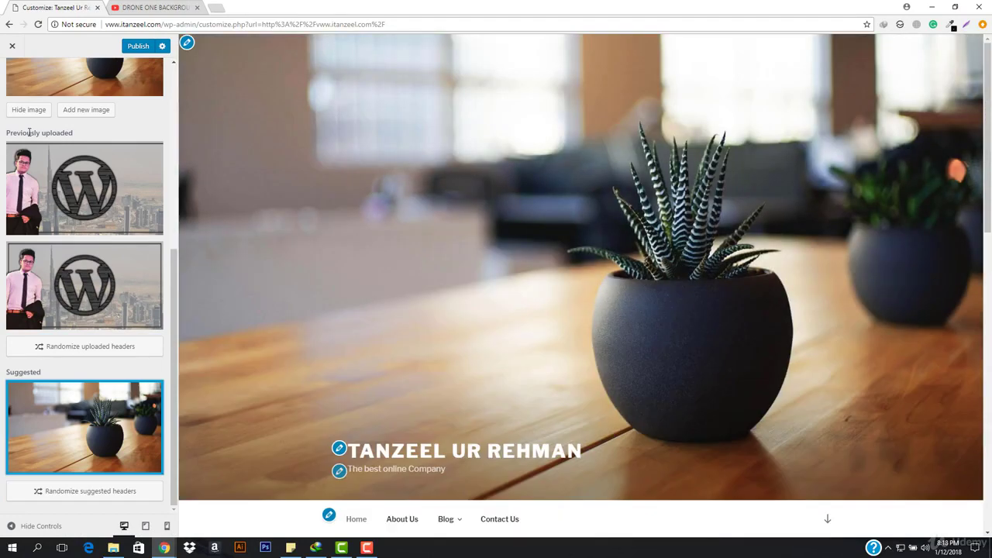
scroll(29, 132, "up", 5)
left_click(10, 78)
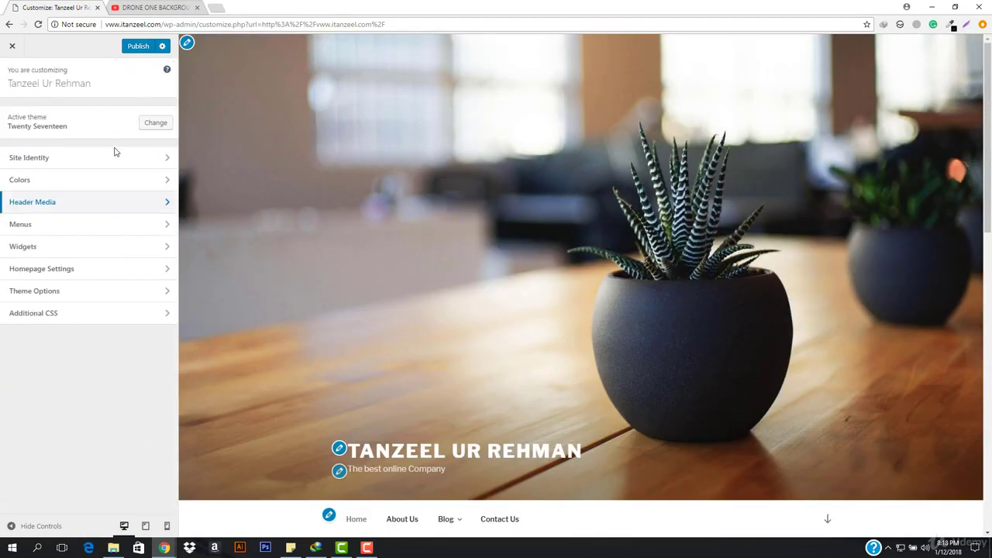
left_click(101, 228)
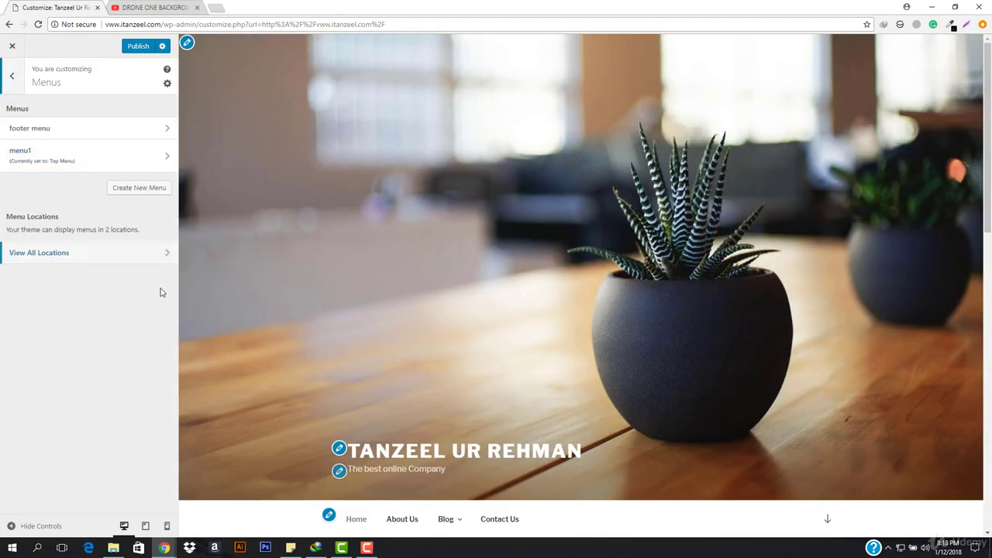
scroll(588, 315, "down", 3)
scroll(588, 315, "down", 3)
scroll(821, 198, "up", 2)
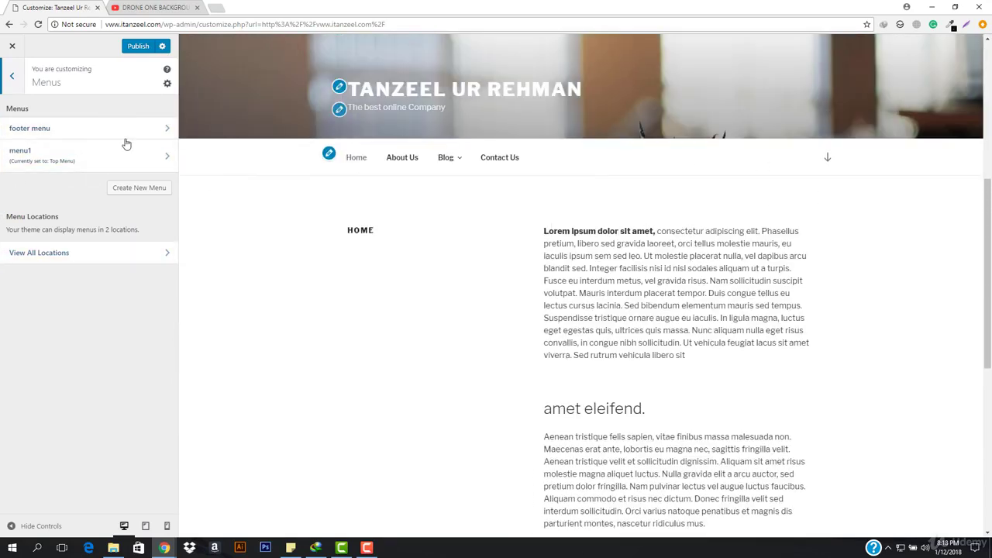
left_click(11, 76)
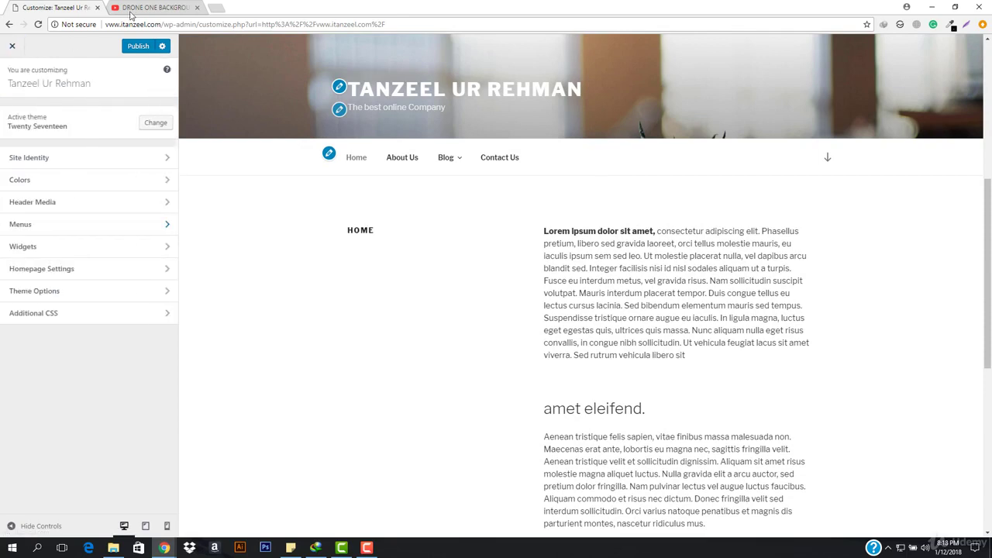
- Show the Blog Sidebar widgets while previewing the Blog page
left_click(64, 254)
left_click(71, 117)
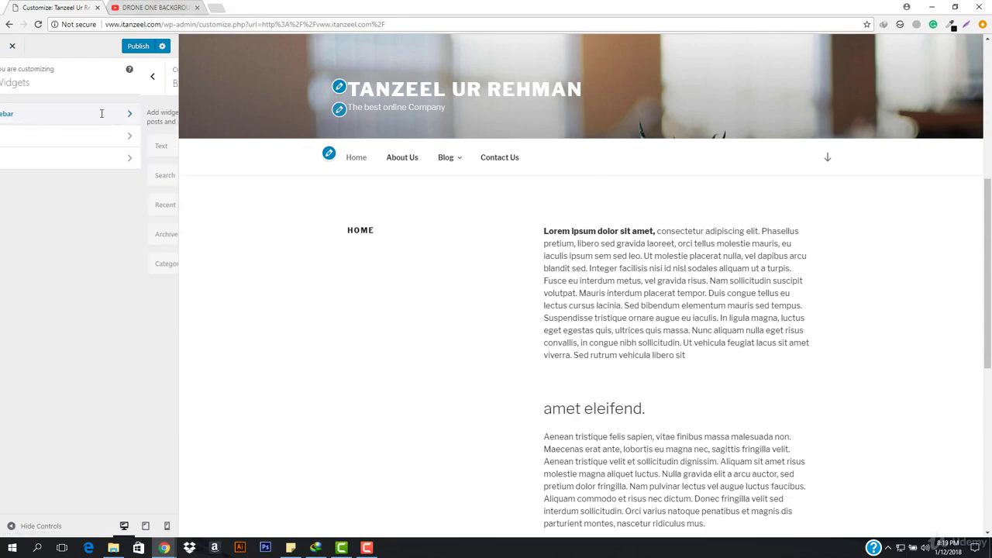
left_click(447, 159)
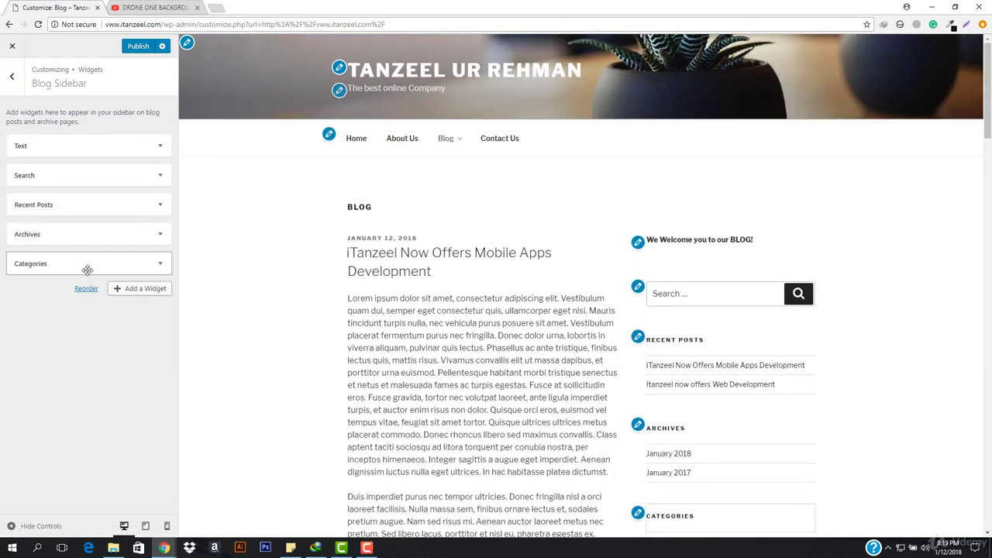
scroll(429, 335, "down", 3)
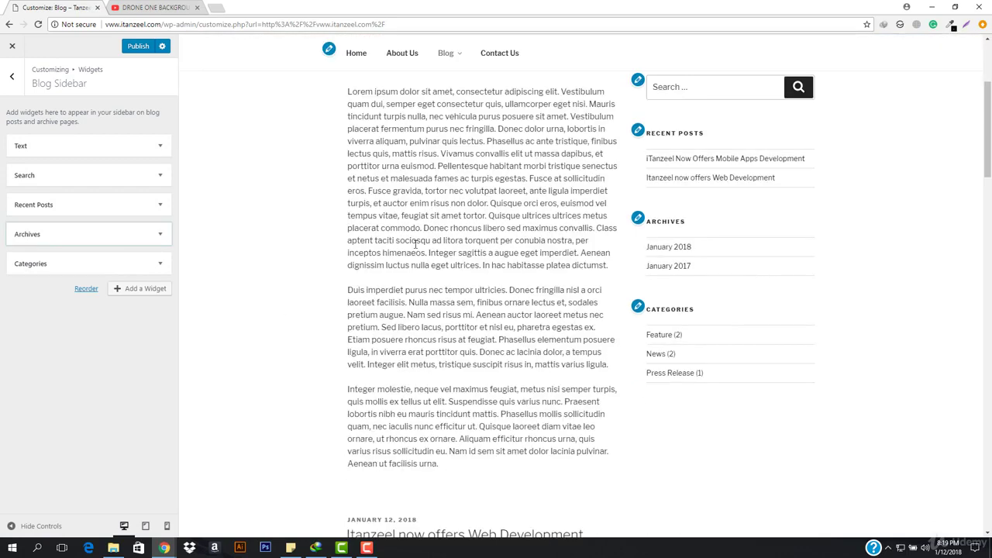
- Return to the main sections and view the Homepage Settings: static Home page, Blog as posts page
left_click(19, 79)
left_click(6, 83)
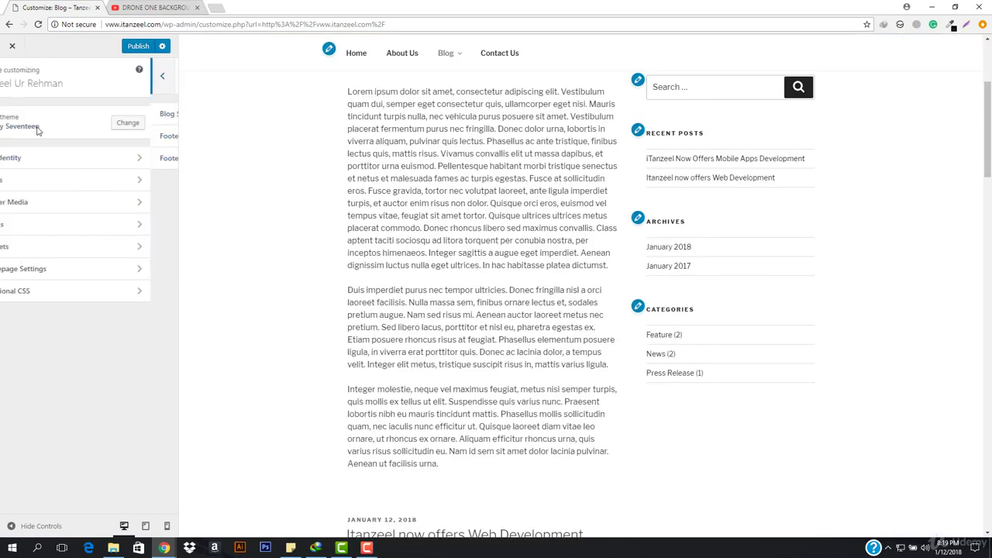
left_click(56, 271)
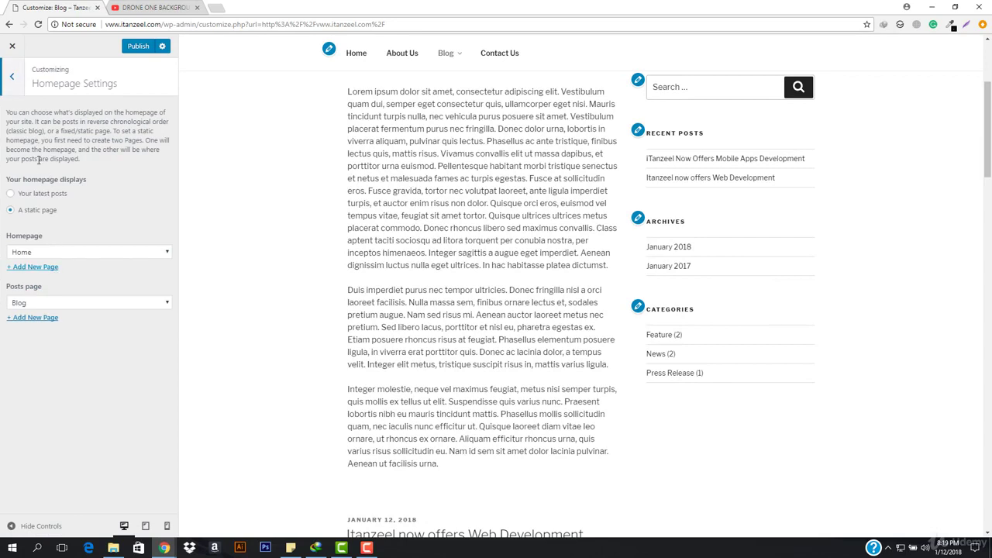